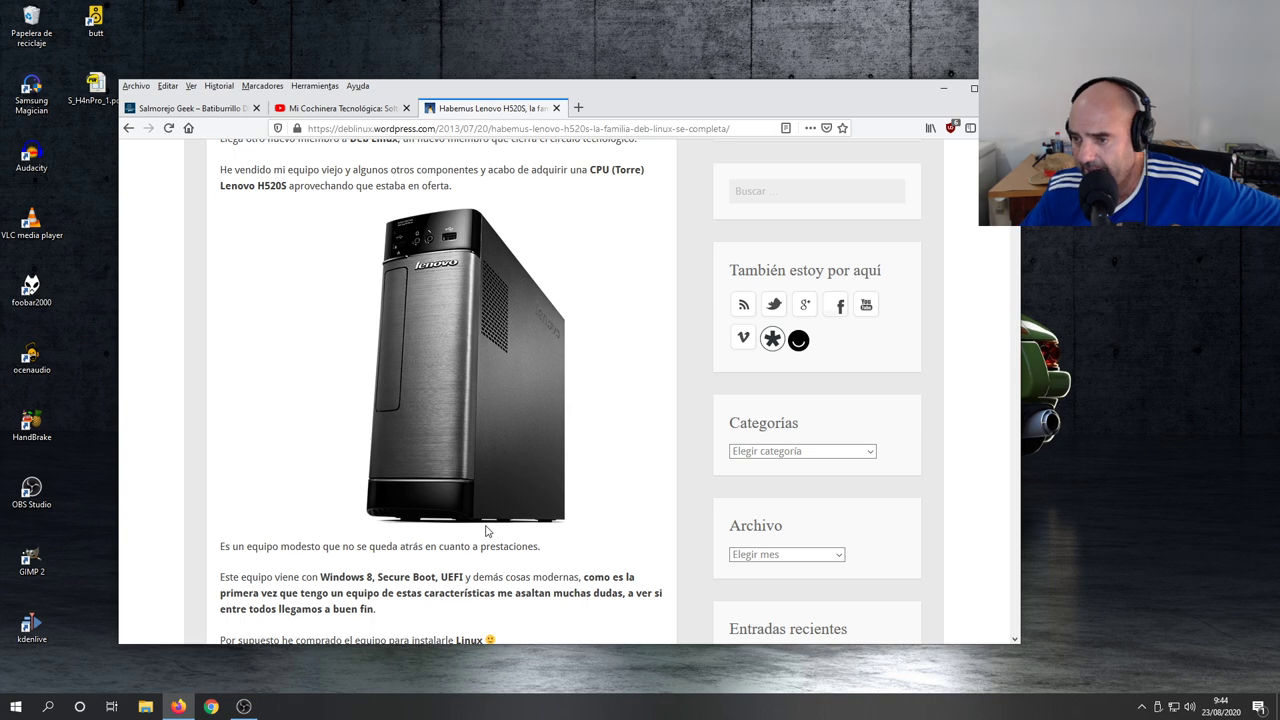
Look over the Lenovo H520S article on the Deb Linux blog and minimize the browser window.
scroll(400, 595, "up", 5)
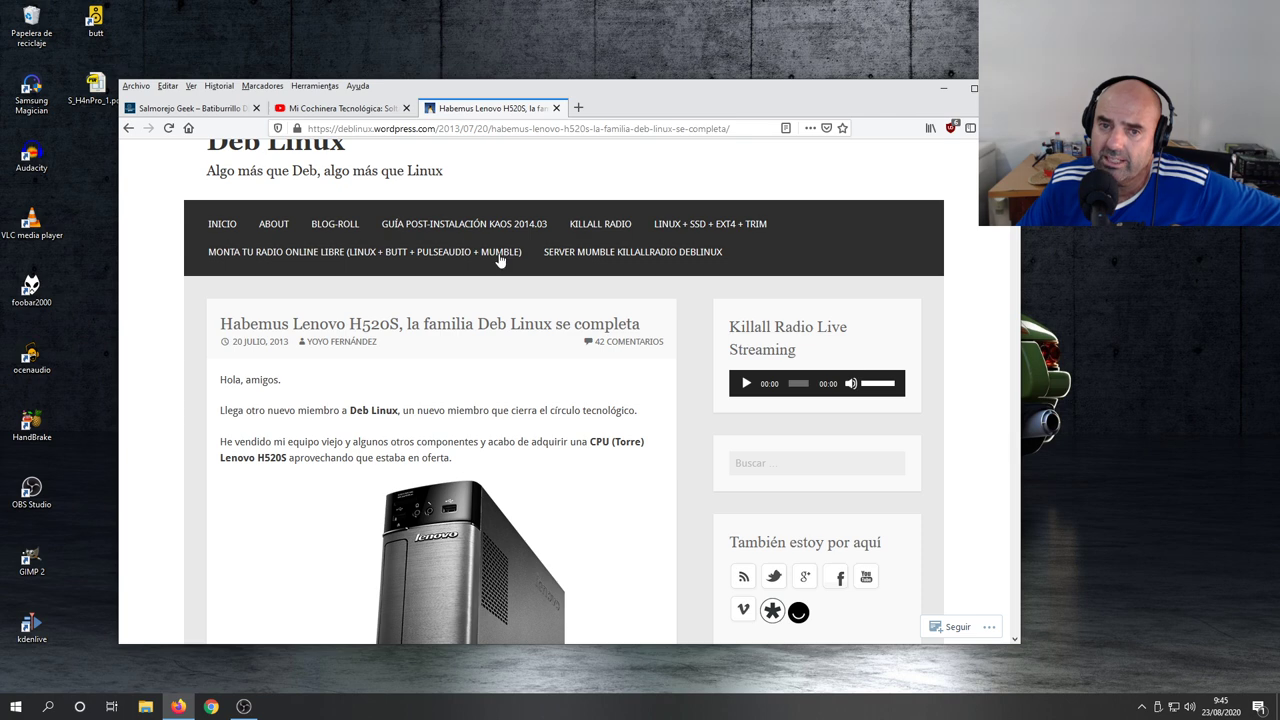
scroll(600, 323, "down", 3)
scroll(520, 326, "down", 1)
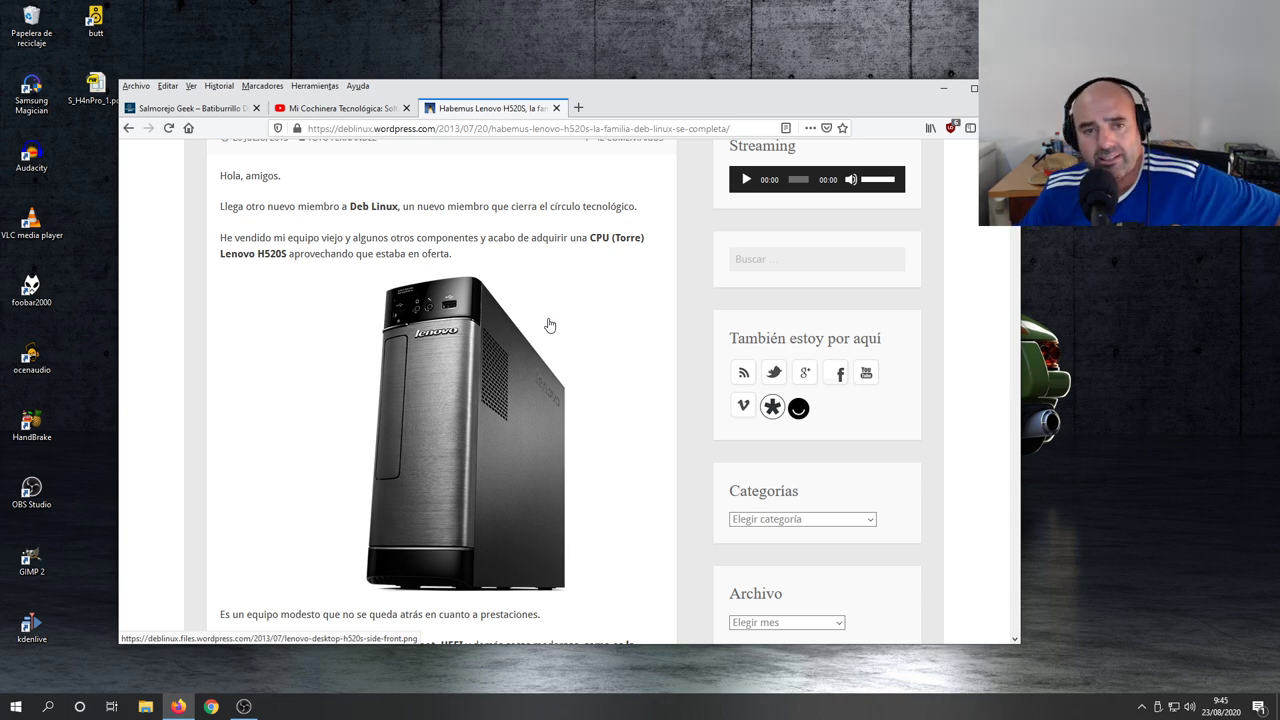
scroll(526, 354, "up", 3)
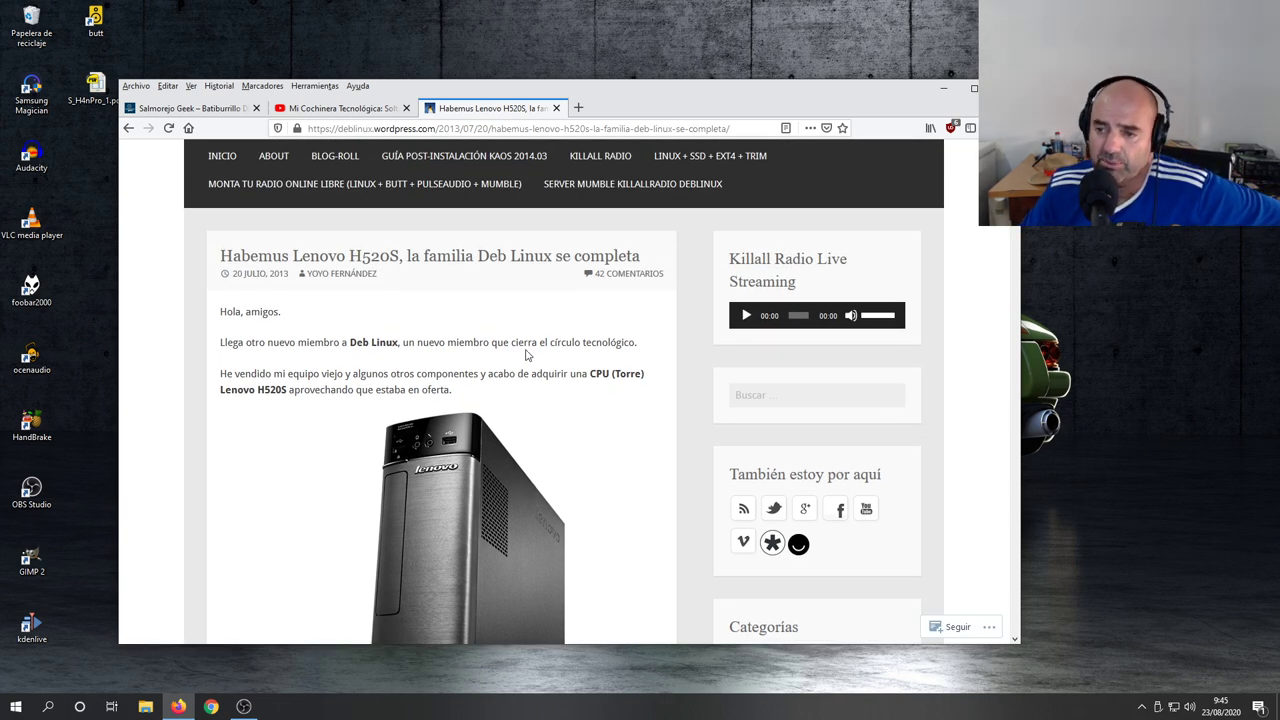
left_click(950, 92)
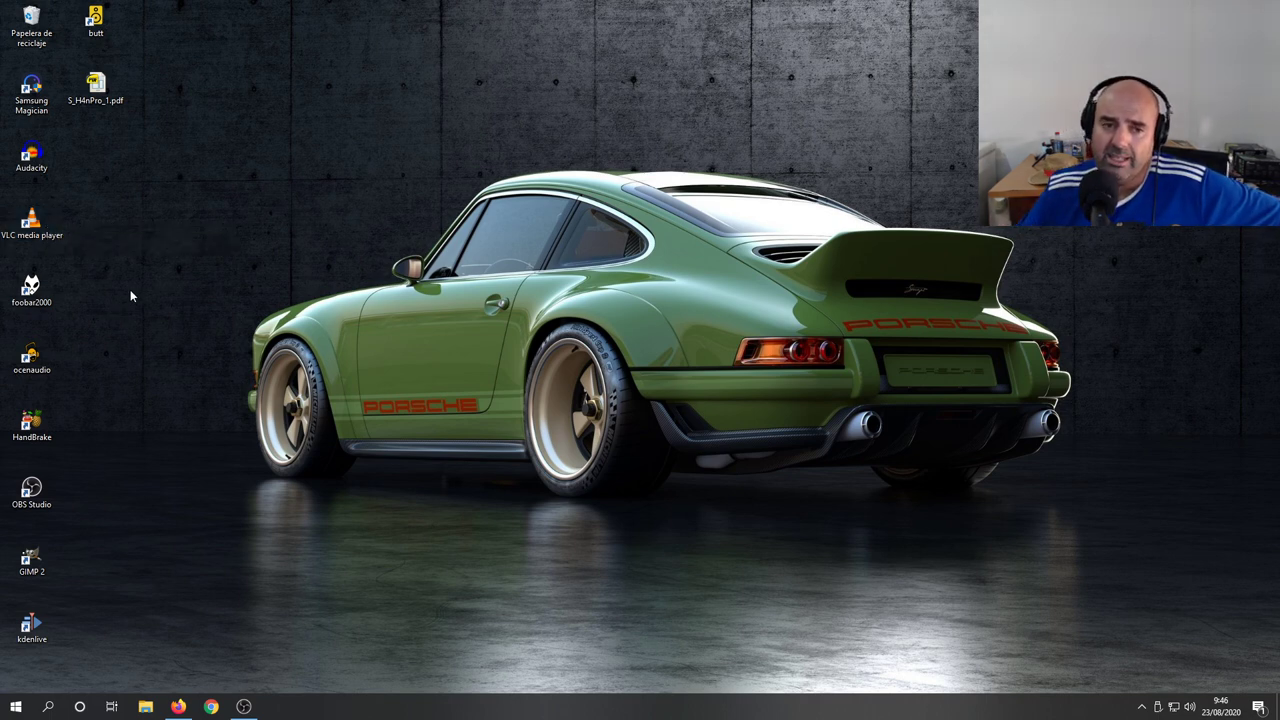
Launch foobar2000 and enlarge its window so more of the playlist fits.
double_click(47, 292)
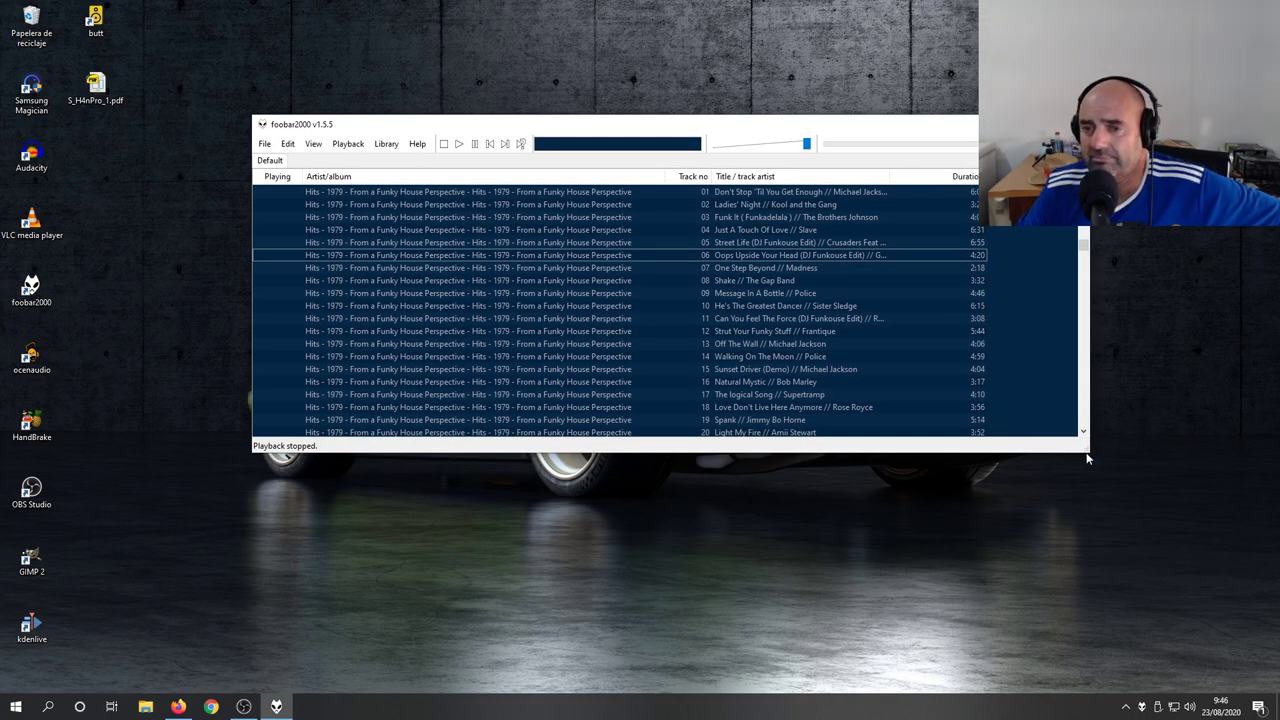
left_click_drag(1088, 458, 1108, 556)
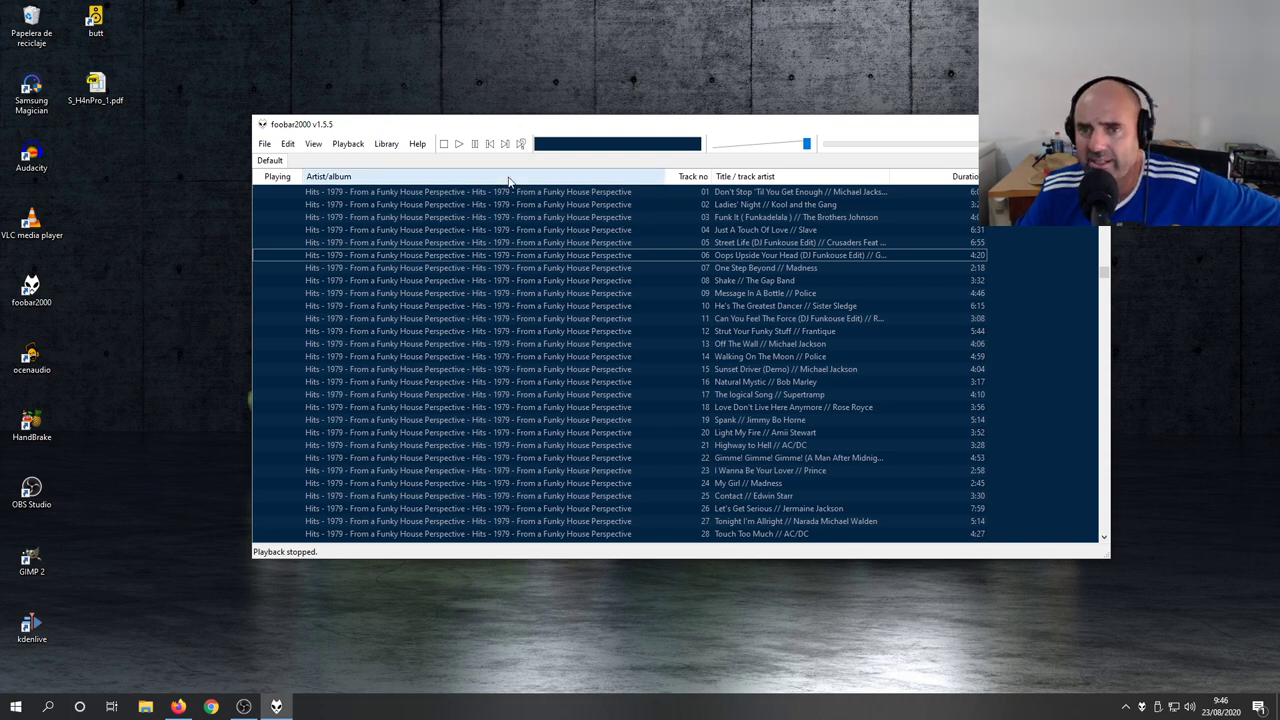
View the layout, color and playlist choices in foobar2000's Quick Appearance Setup, cancel it, and close the player.
left_click(388, 144)
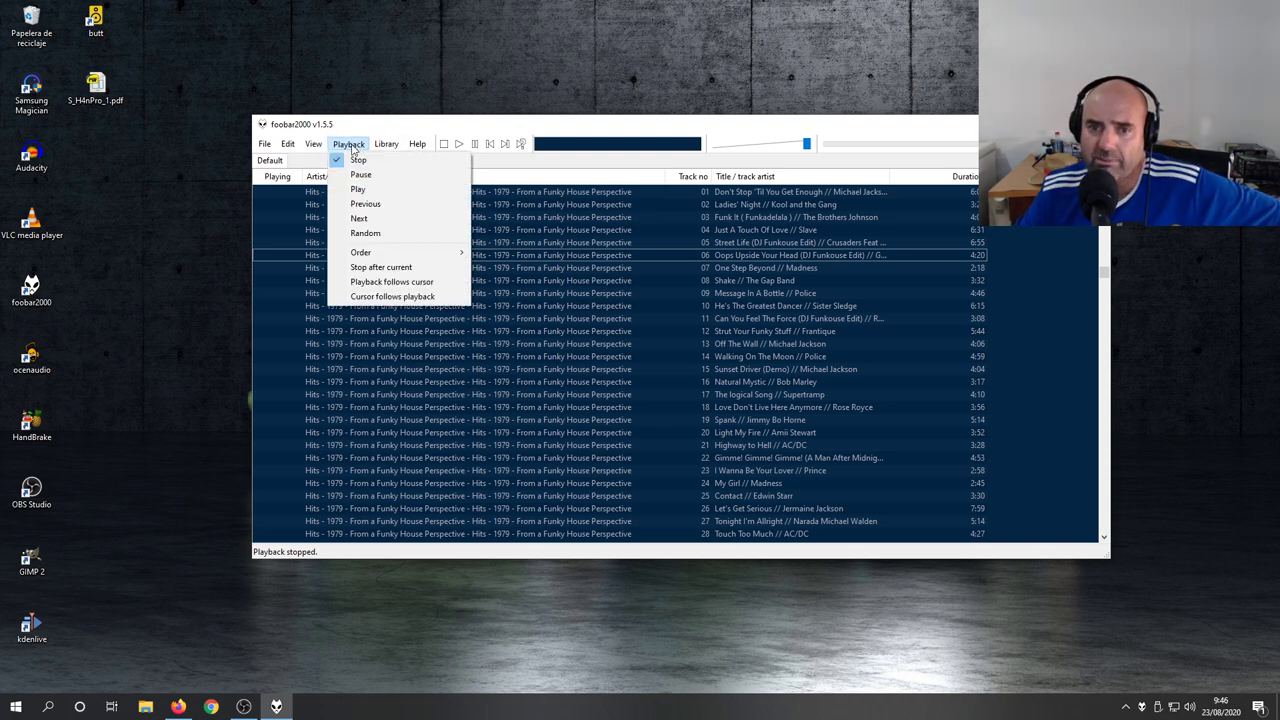
mouse_move(313, 144)
mouse_move(335, 245)
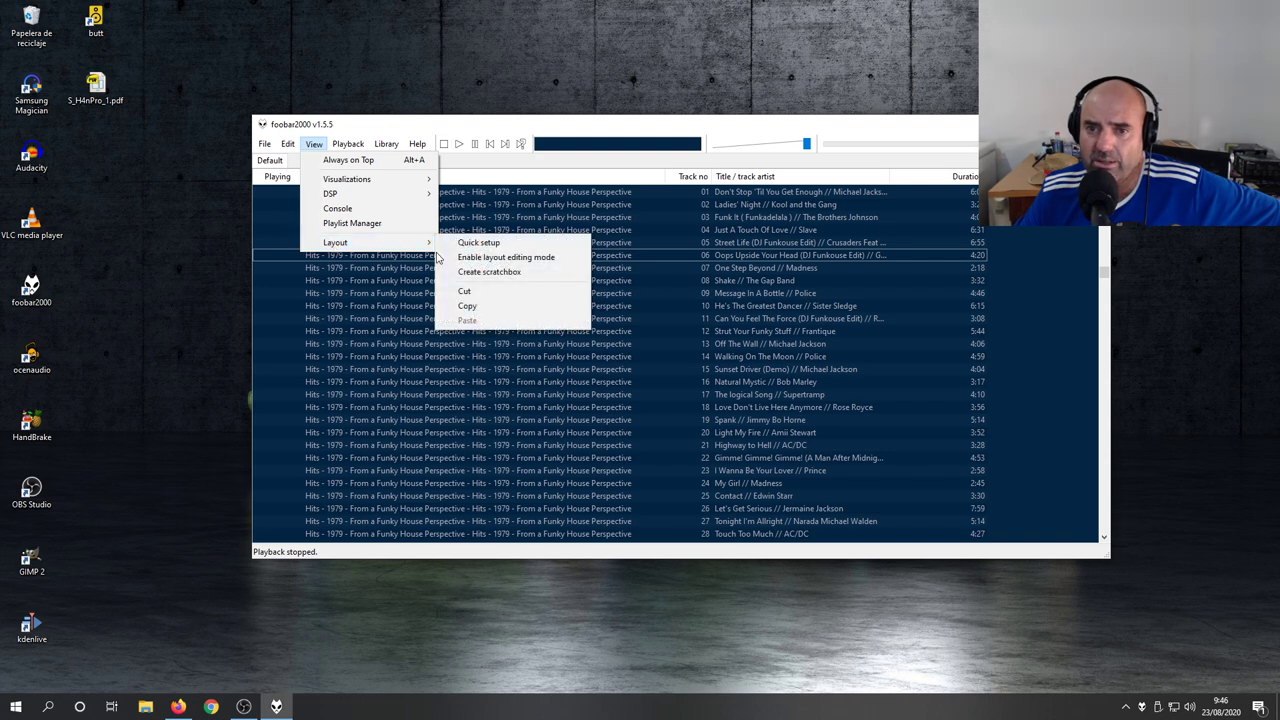
left_click(470, 243)
left_click_drag(617, 241, 595, 312)
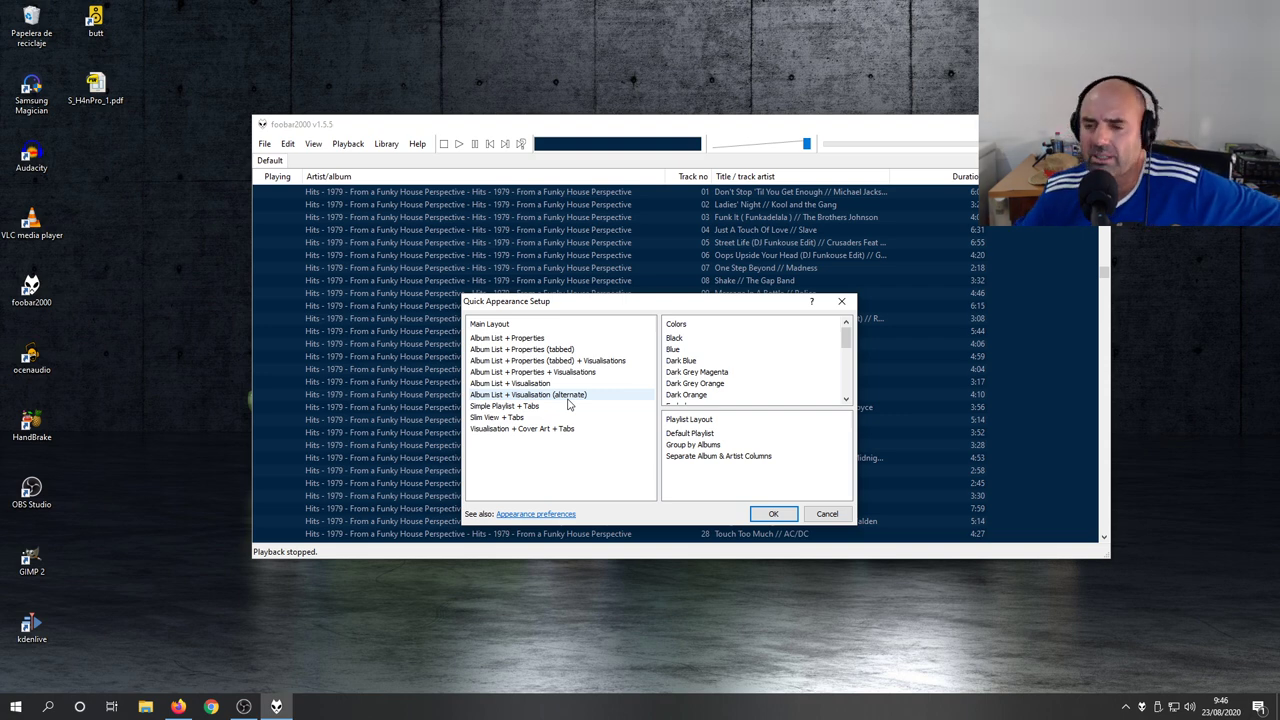
left_click(827, 516)
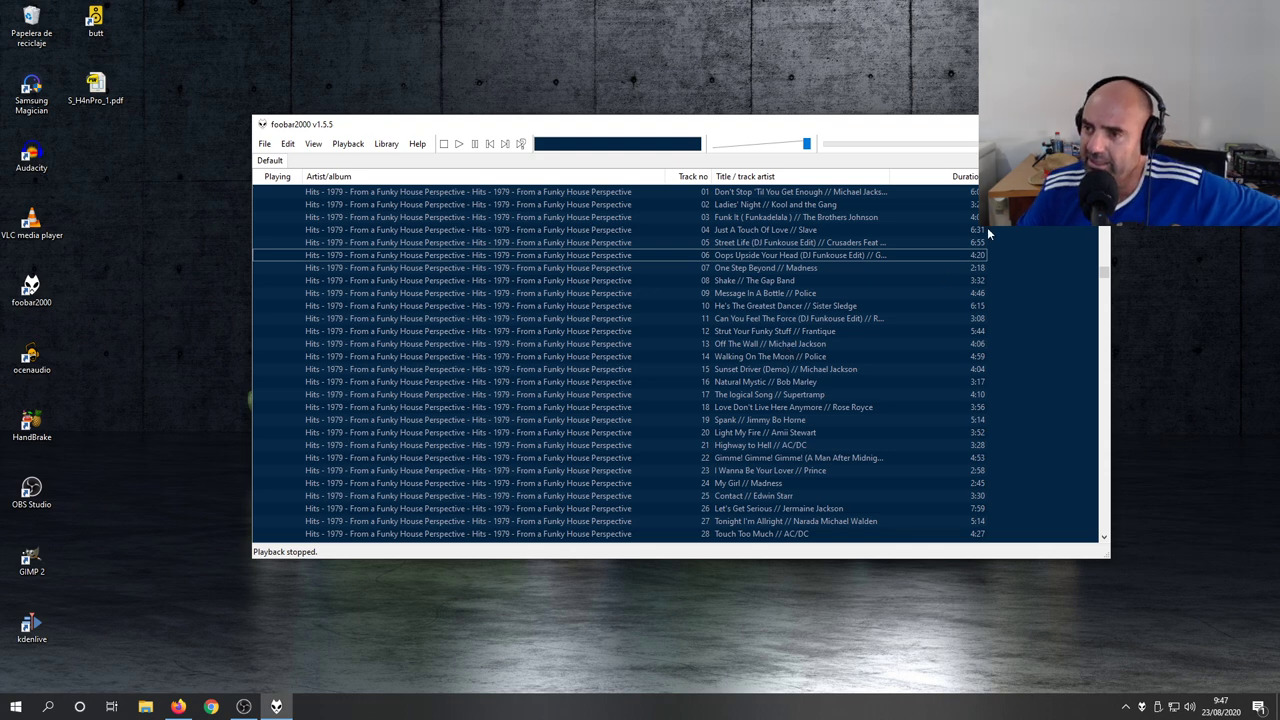
left_click(1092, 124)
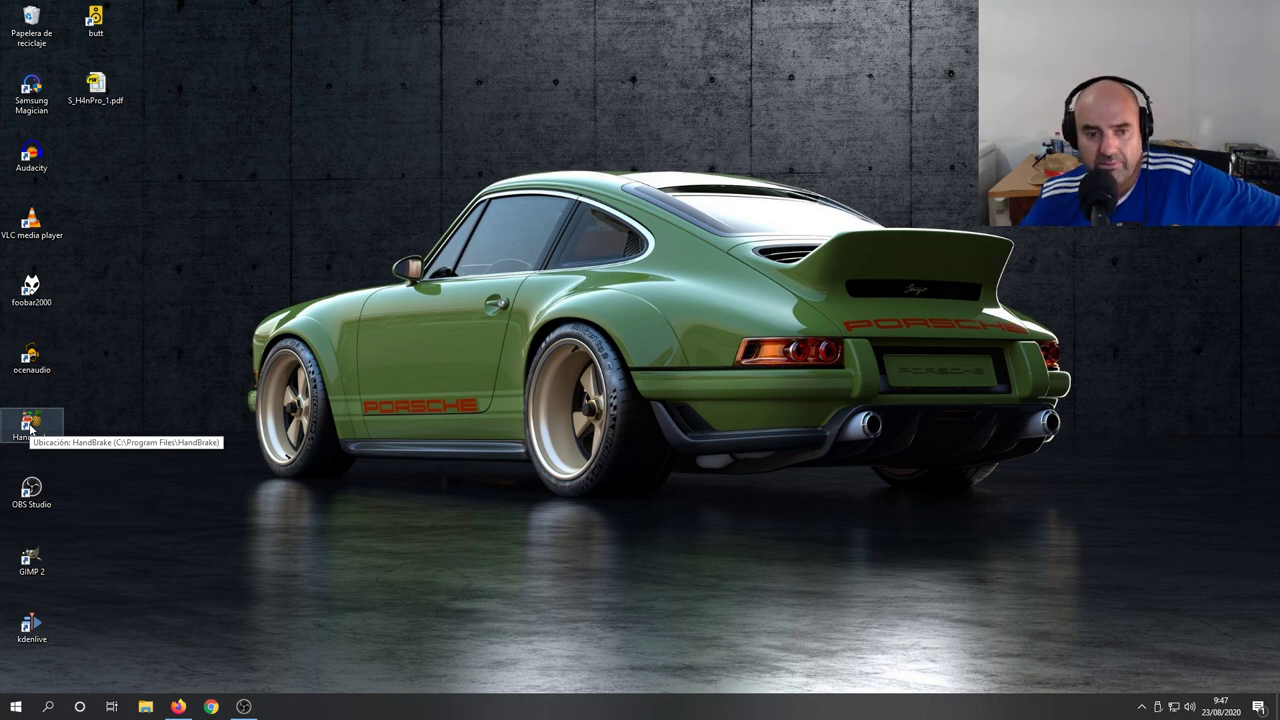
Bring up the OBS window to view its sources and audio mixer, and minimize it again.
left_click(244, 708)
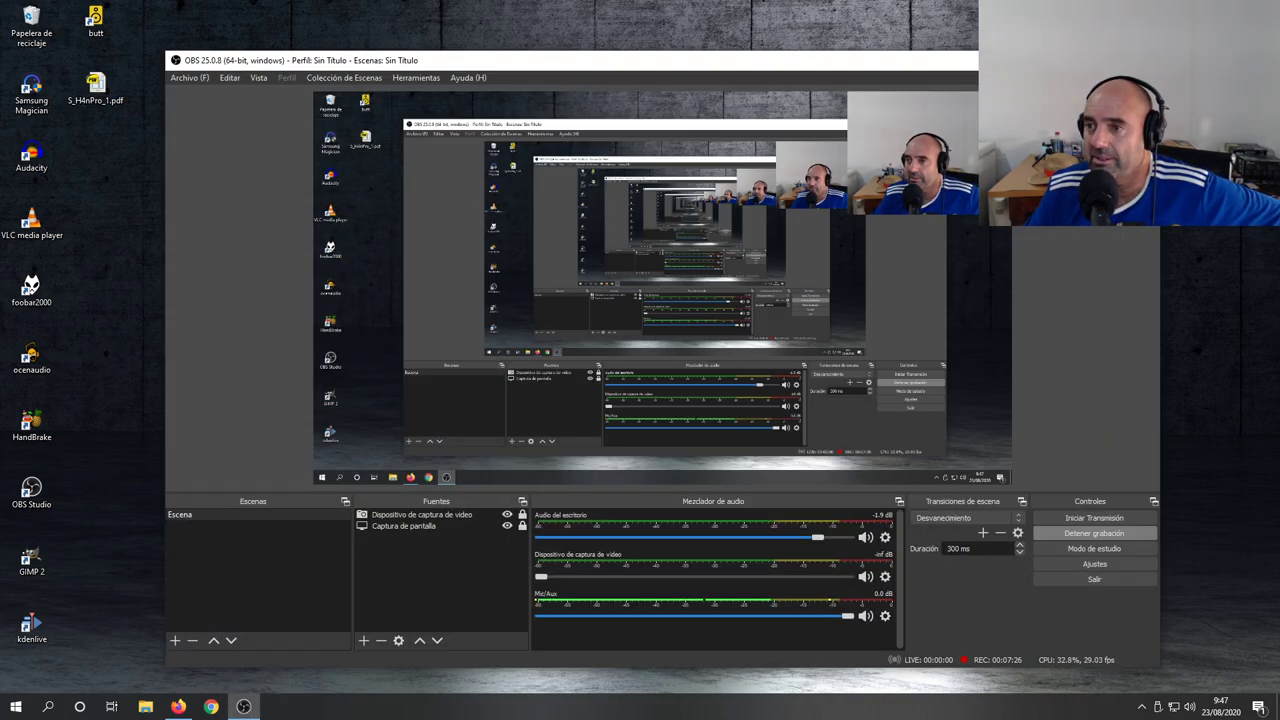
left_click(1045, 60)
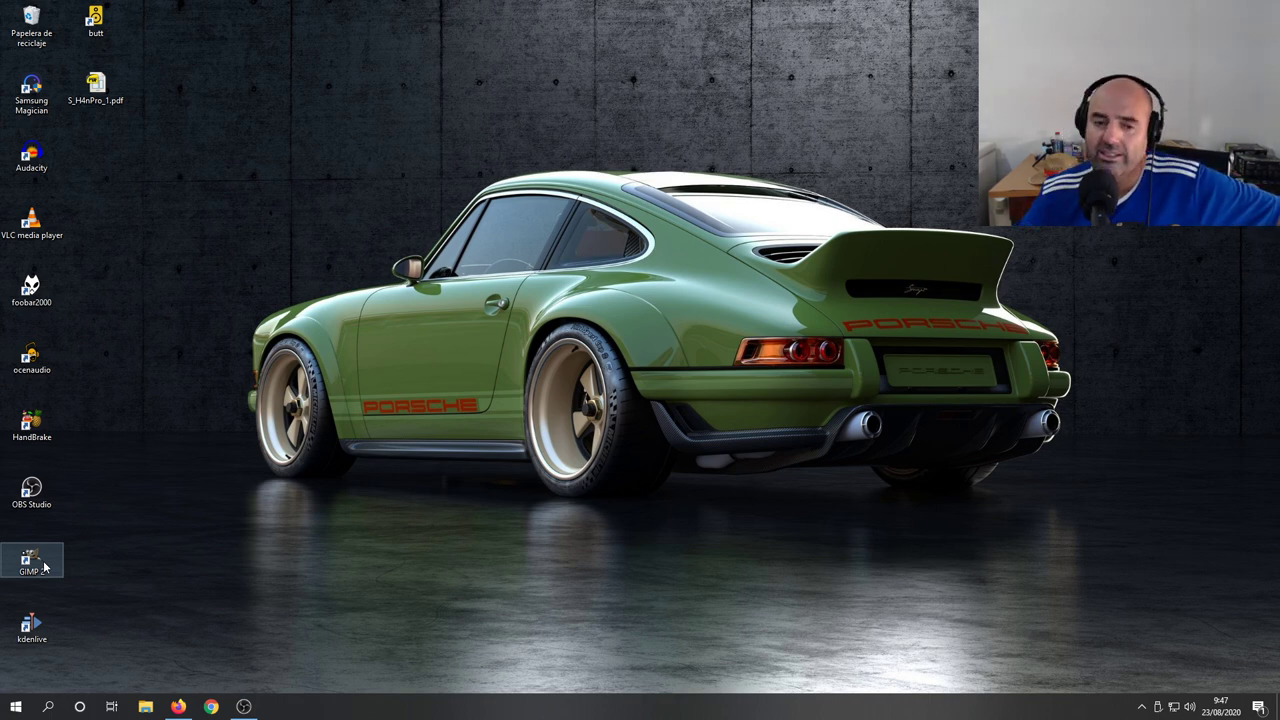
Switch to Firefox and replace the Lenovo H520S article tab with a new blank tab.
left_click(178, 703)
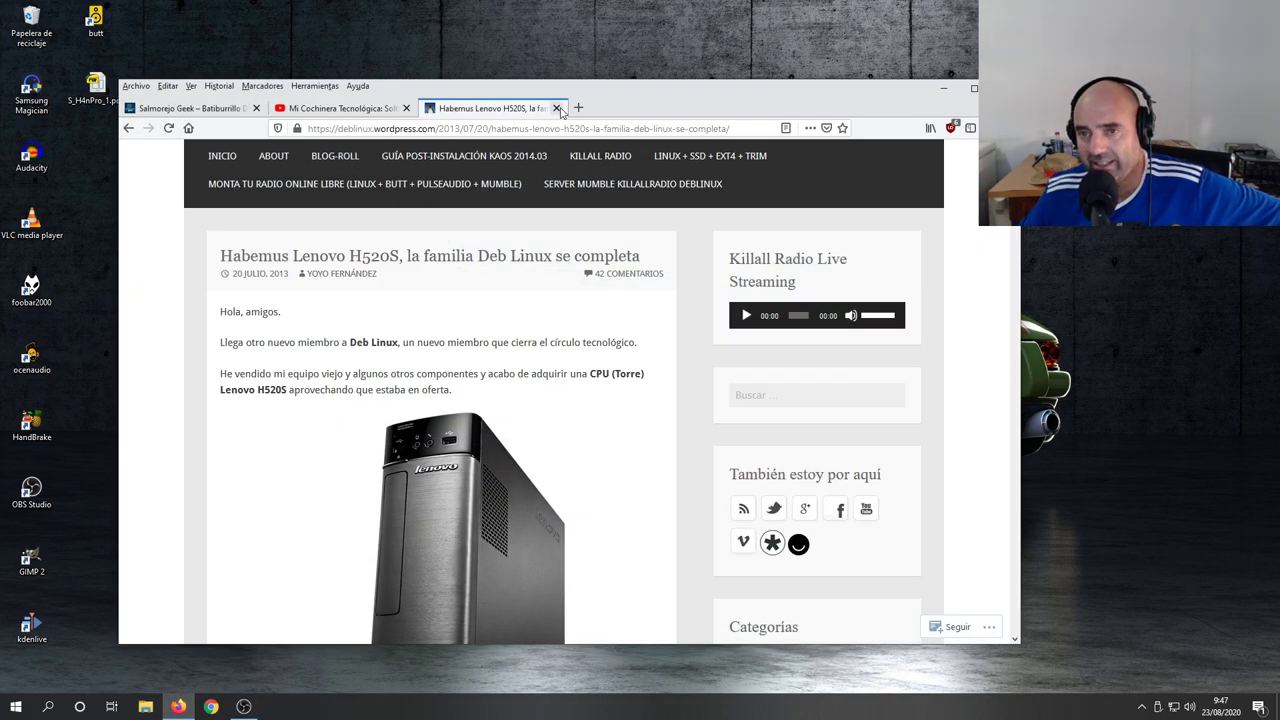
left_click(557, 108)
left_click(430, 108)
Load the GIMP website at gimp.org in the blank tab.
left_click(398, 128)
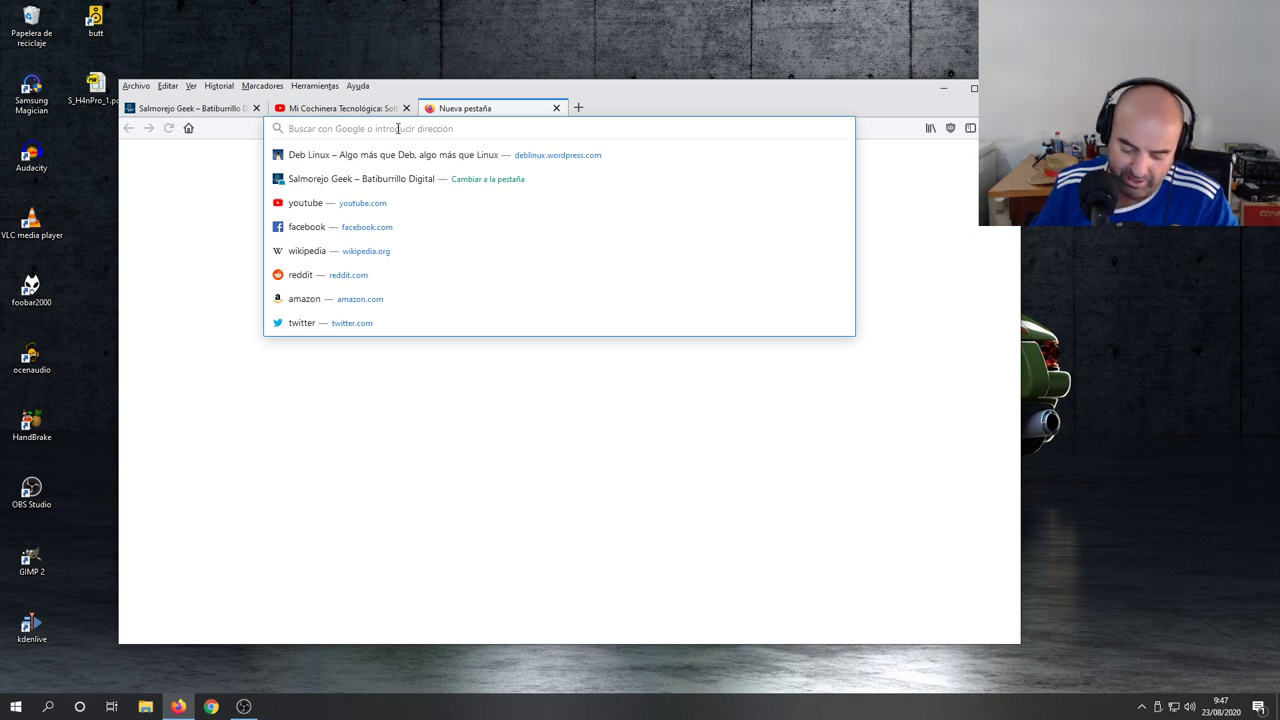
type("gi.")
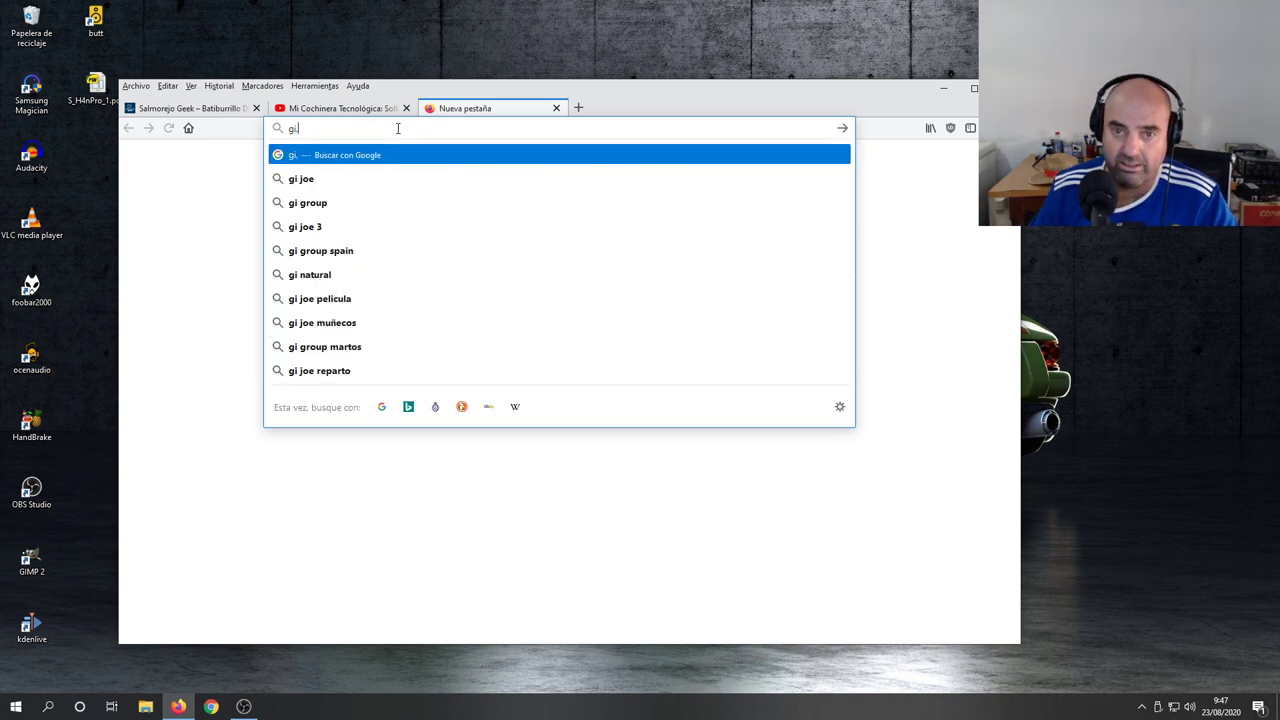
type(",")
key("BackSpace")
type("m")
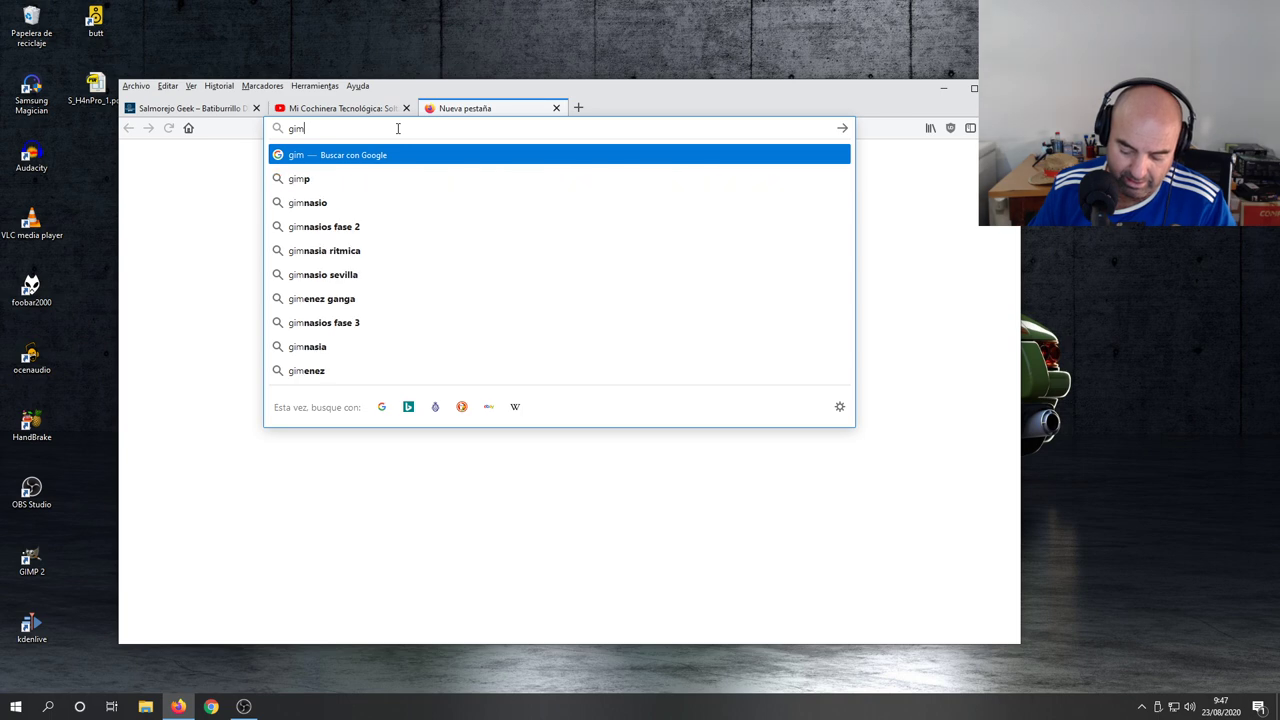
type("p.org")
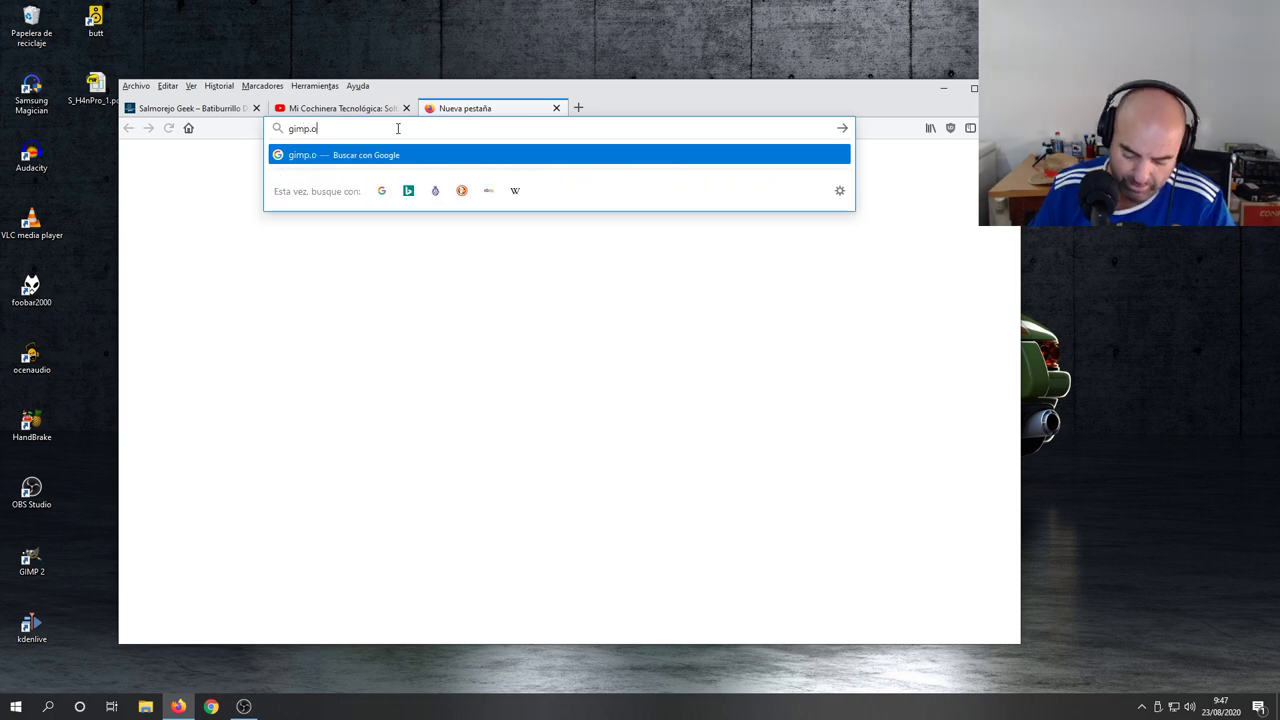
key("Return")
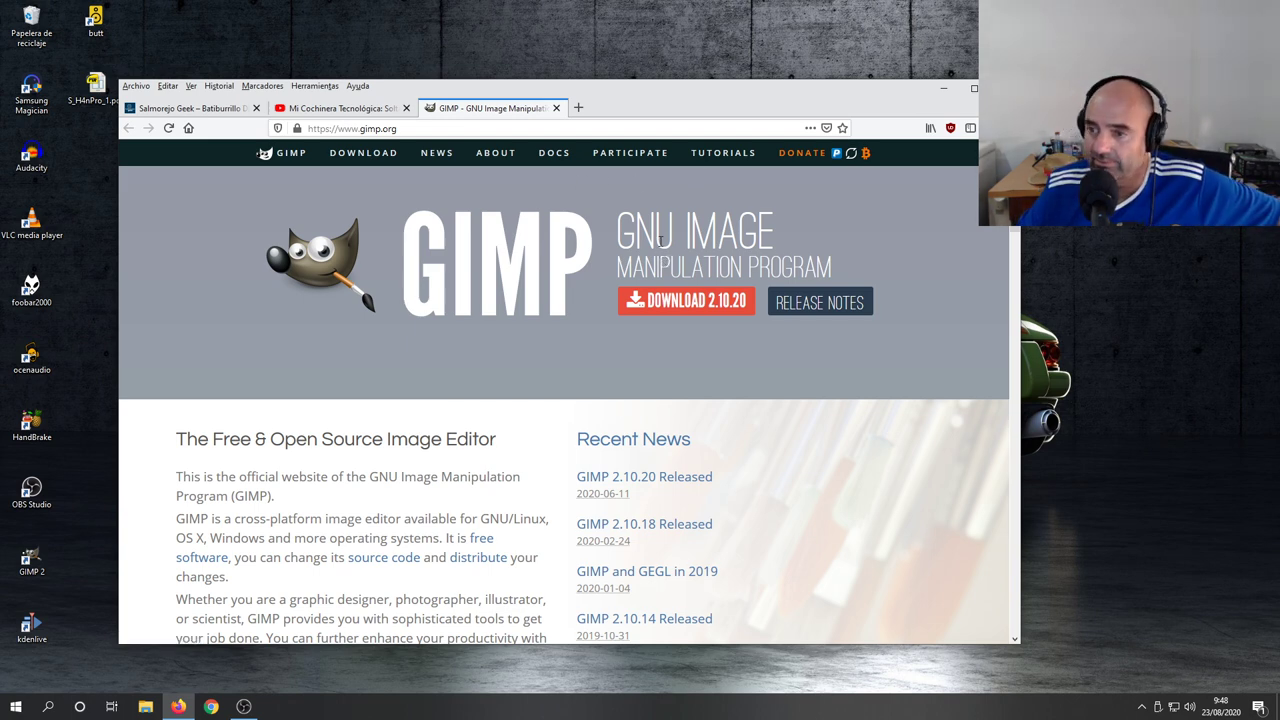
Briefly open and close VLC media player, and load videolan.org in a new browser tab.
left_click(578, 107)
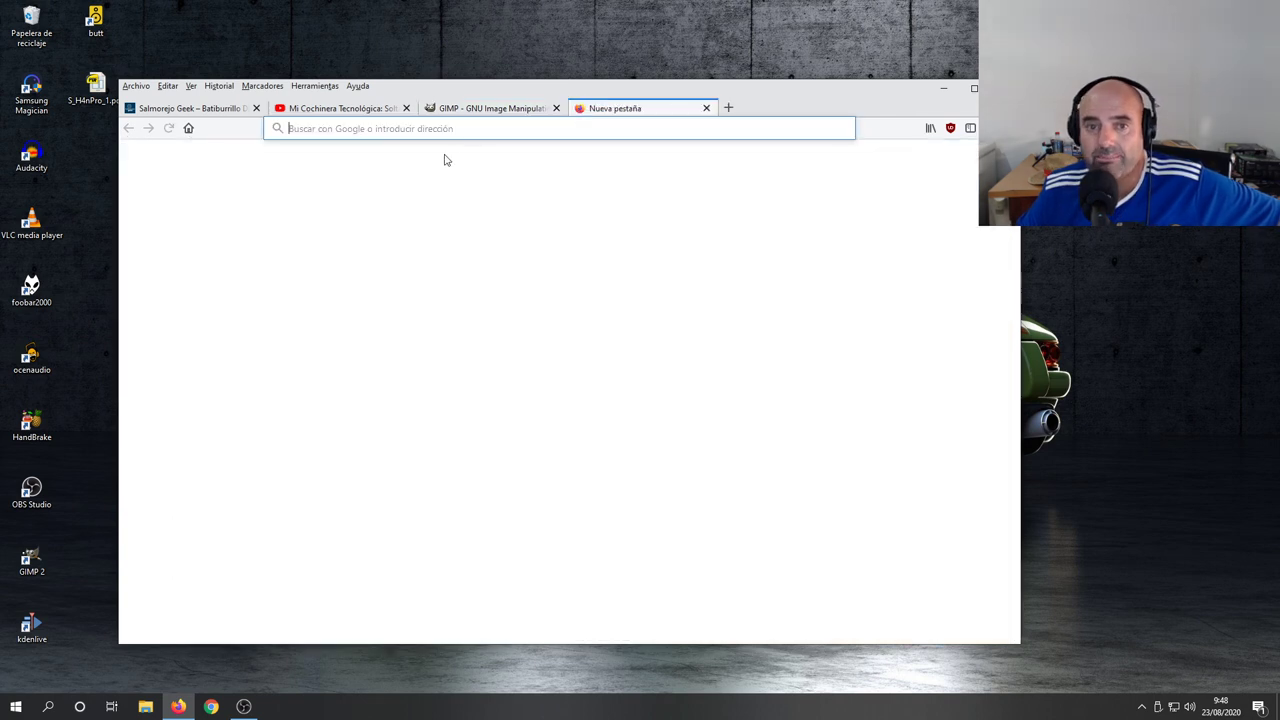
double_click(33, 230)
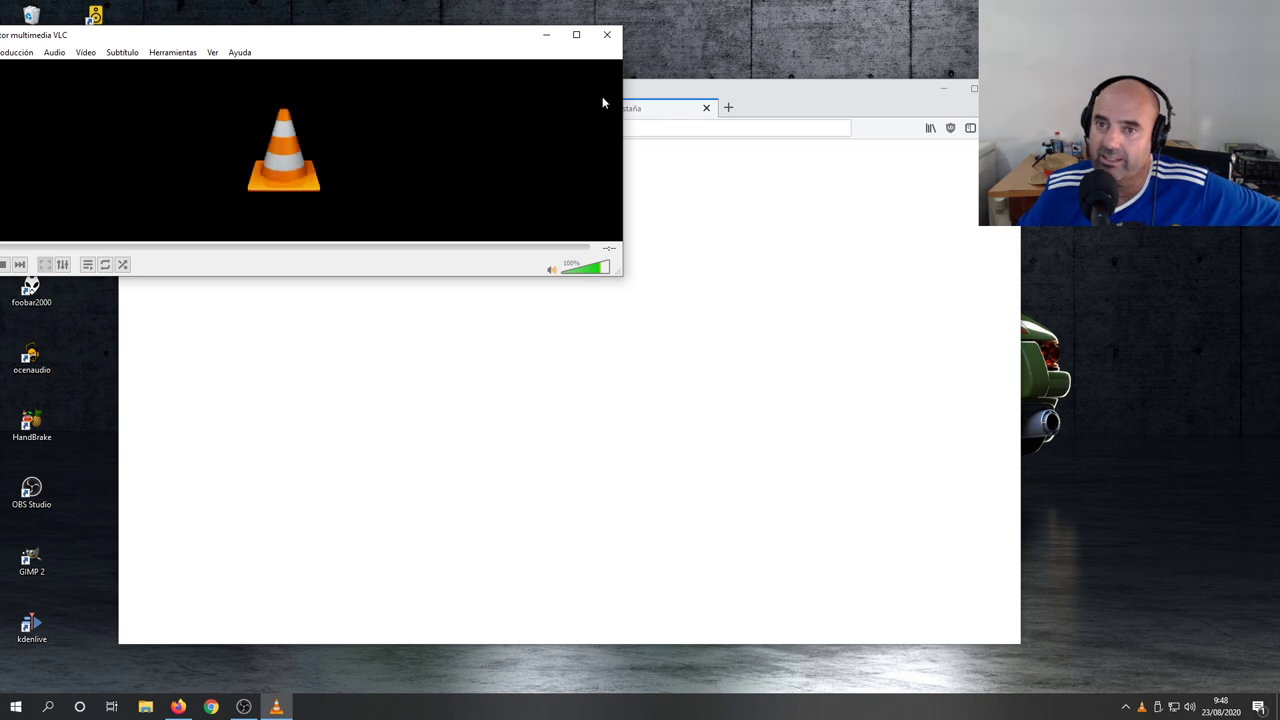
left_click(606, 34)
left_click(478, 130)
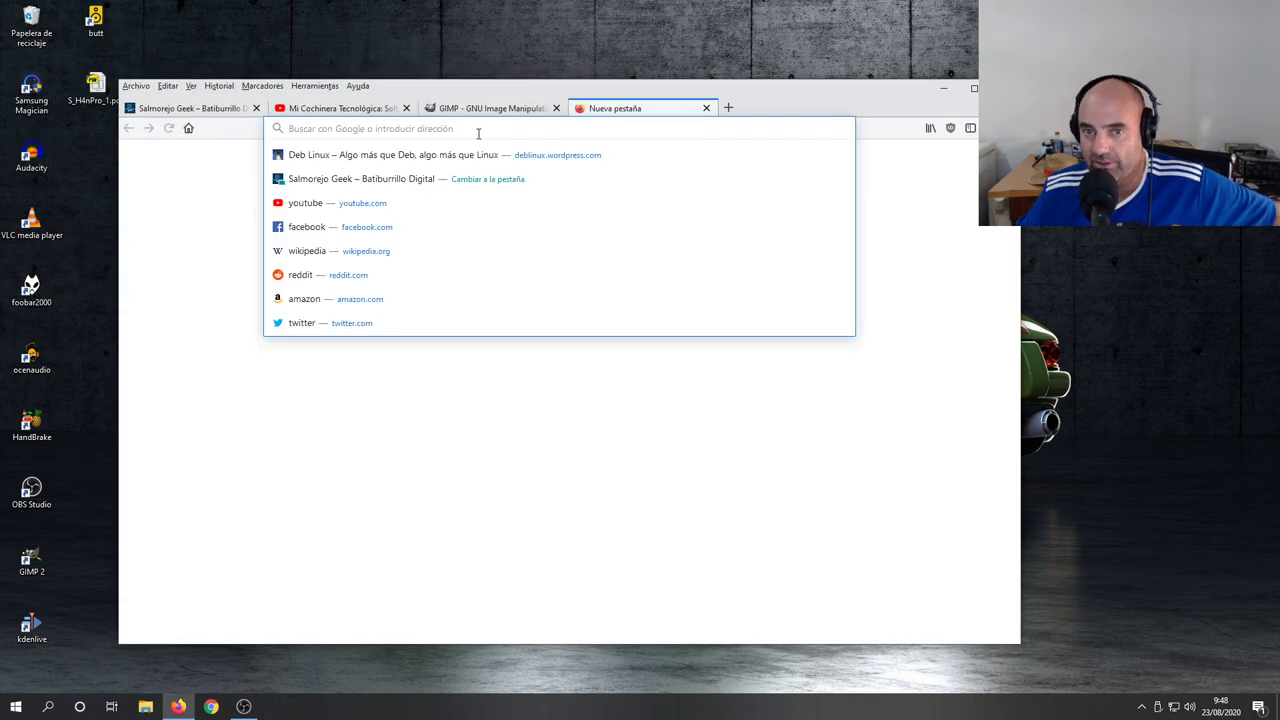
type("vi")
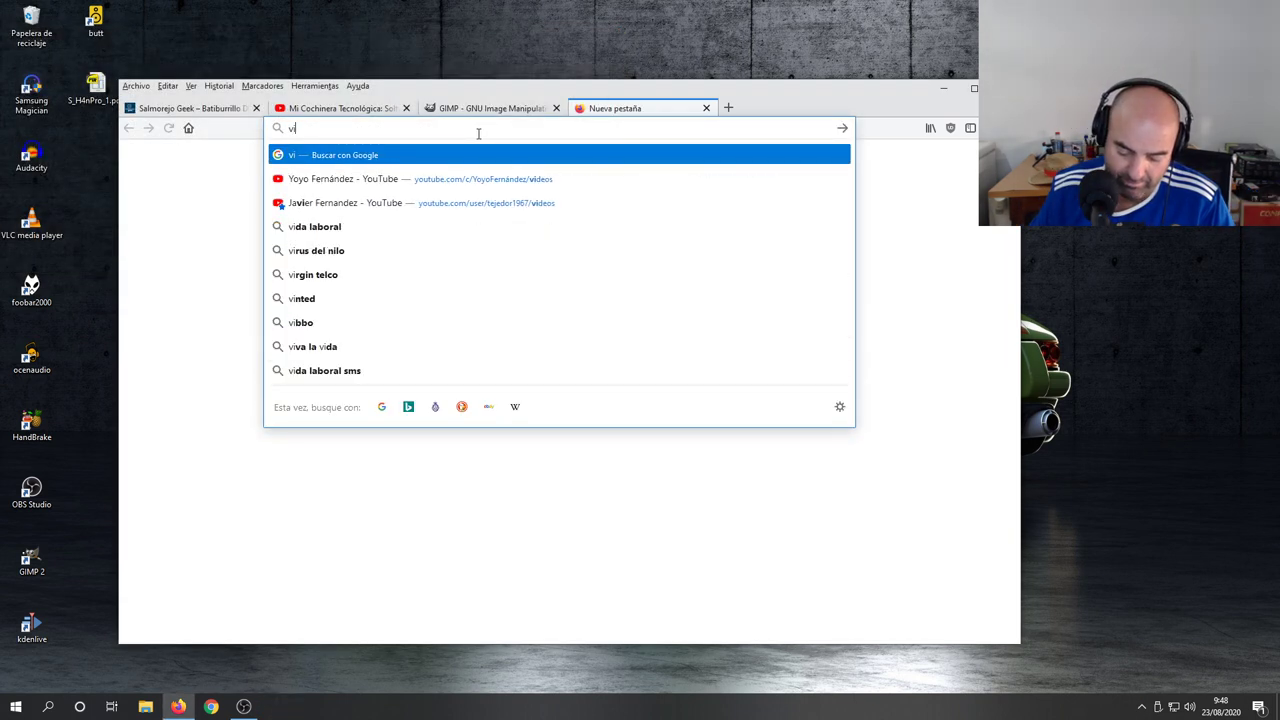
type("deolan.org")
key("Return")
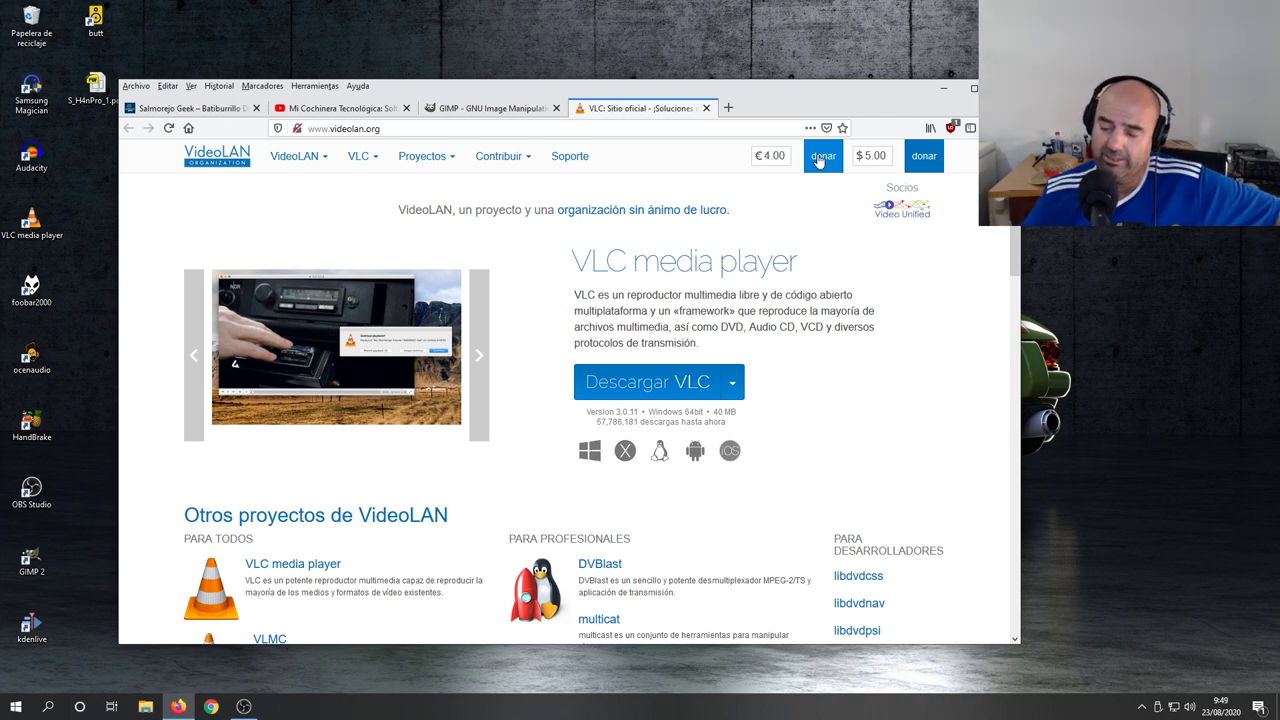
Move the browser window slightly up and to the right on the desktop, and minimize it.
left_click_drag(811, 103, 867, 83)
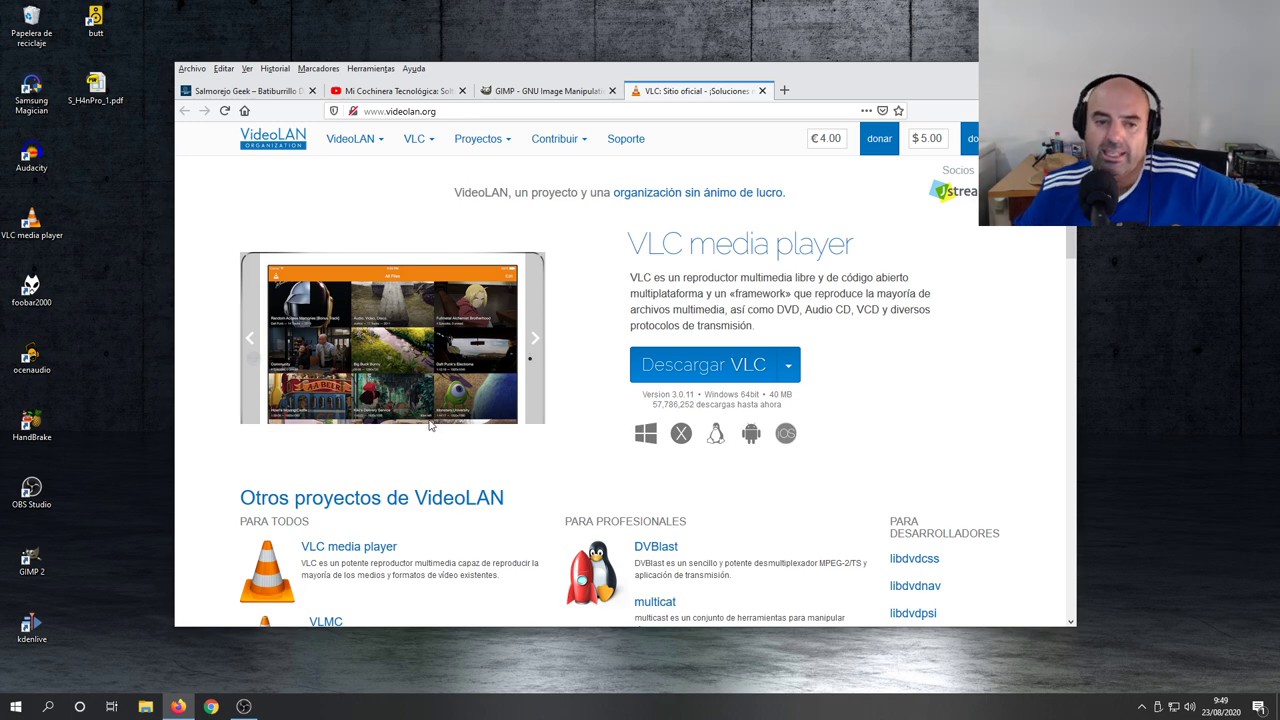
left_click(952, 70)
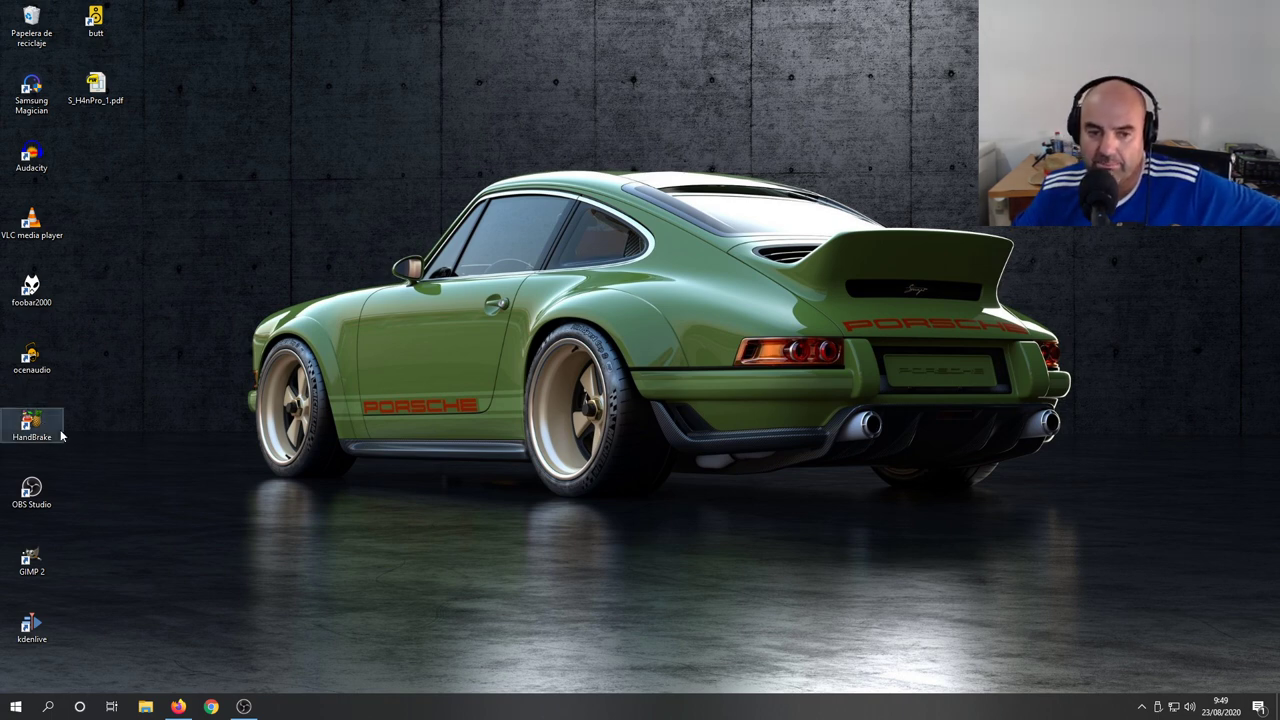
In Firefox, search Google for handbrake and open the official handbrake.fr site, minimizing the browser when done.
left_click(178, 706)
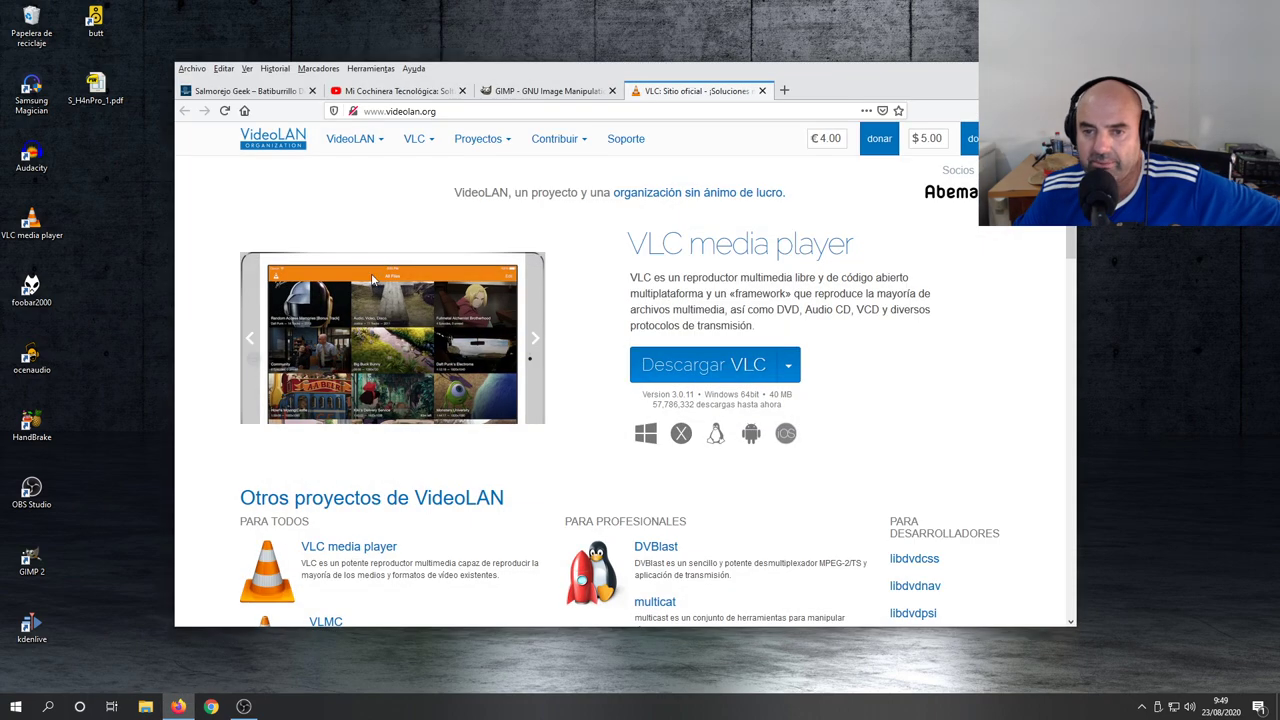
left_click(244, 110)
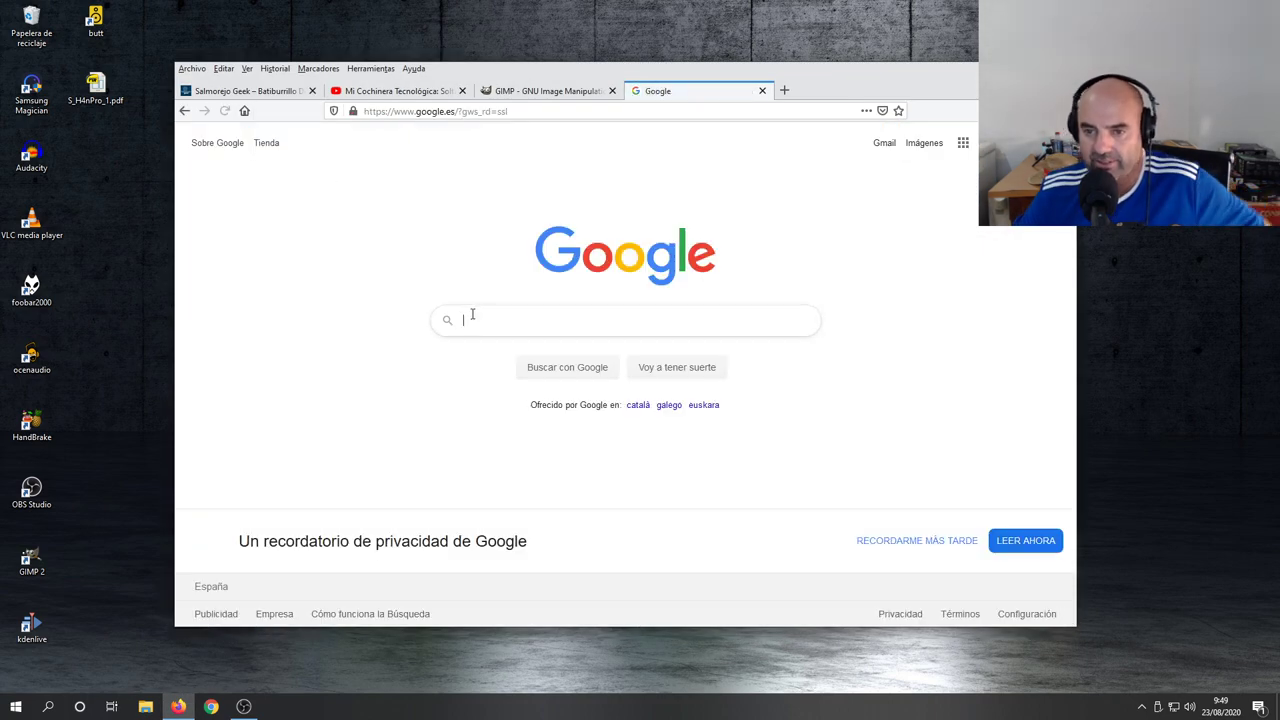
type("hand")
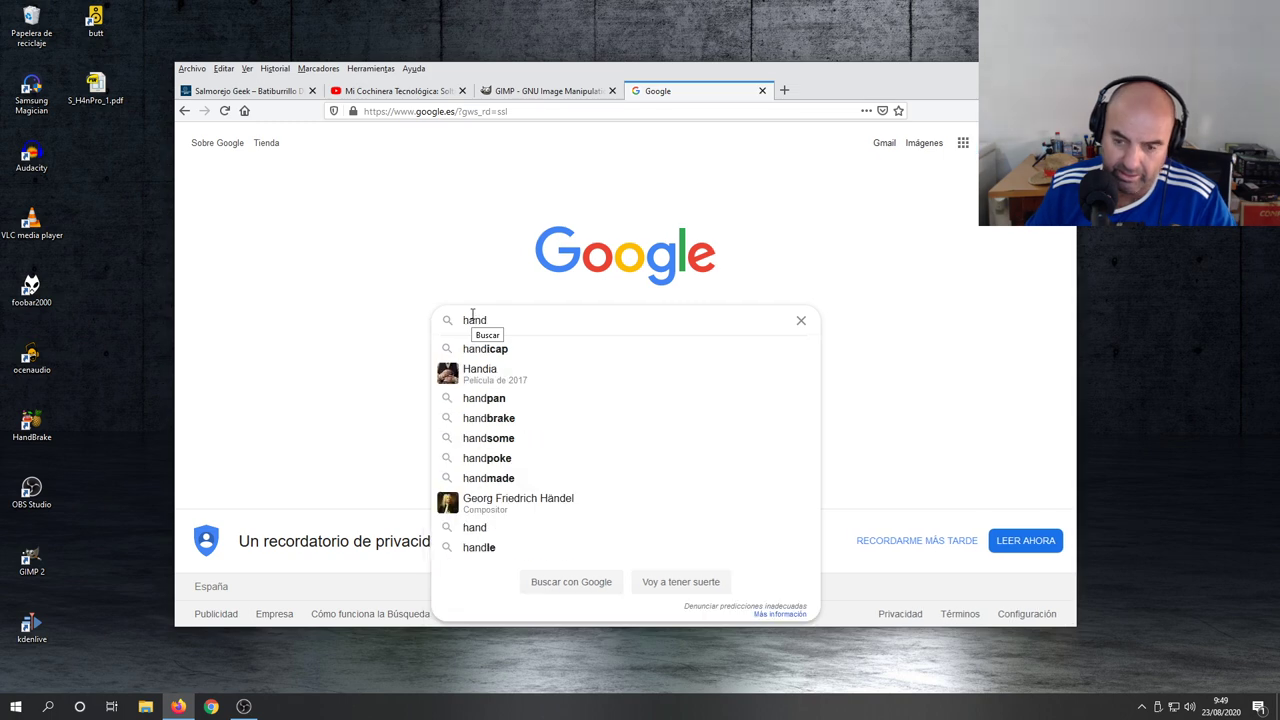
type("brake")
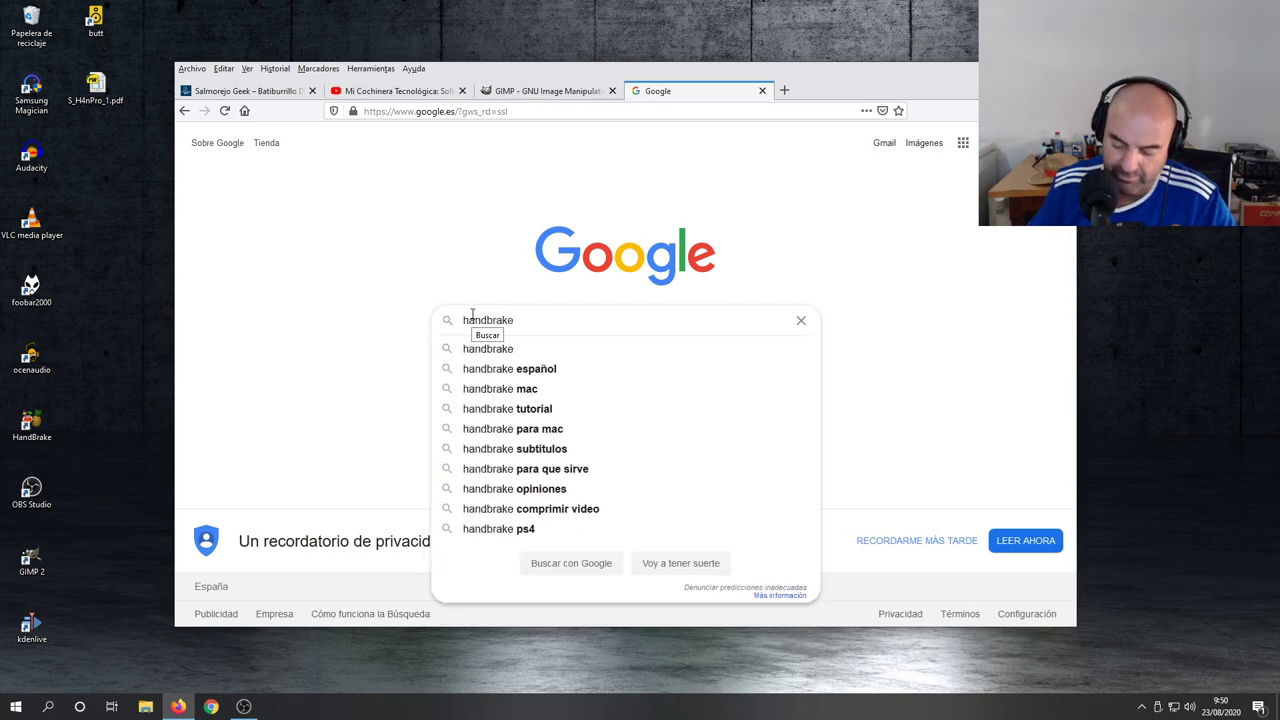
key("Return")
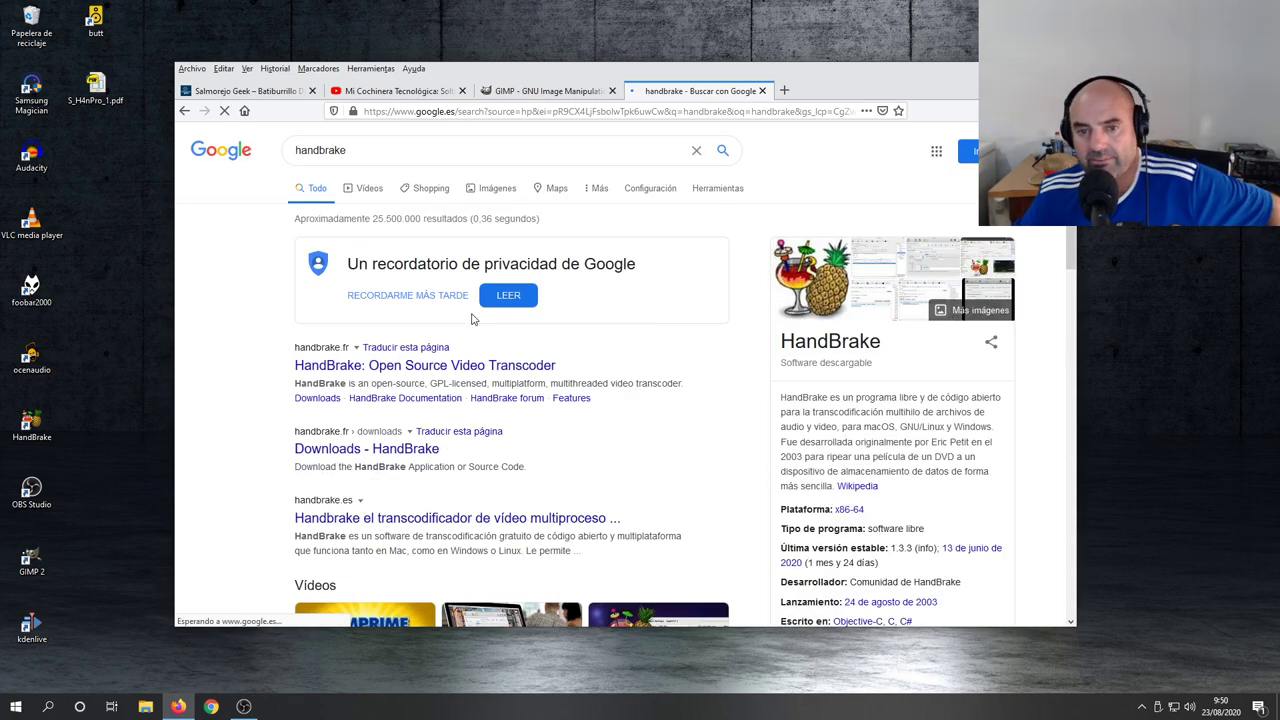
left_click(341, 364)
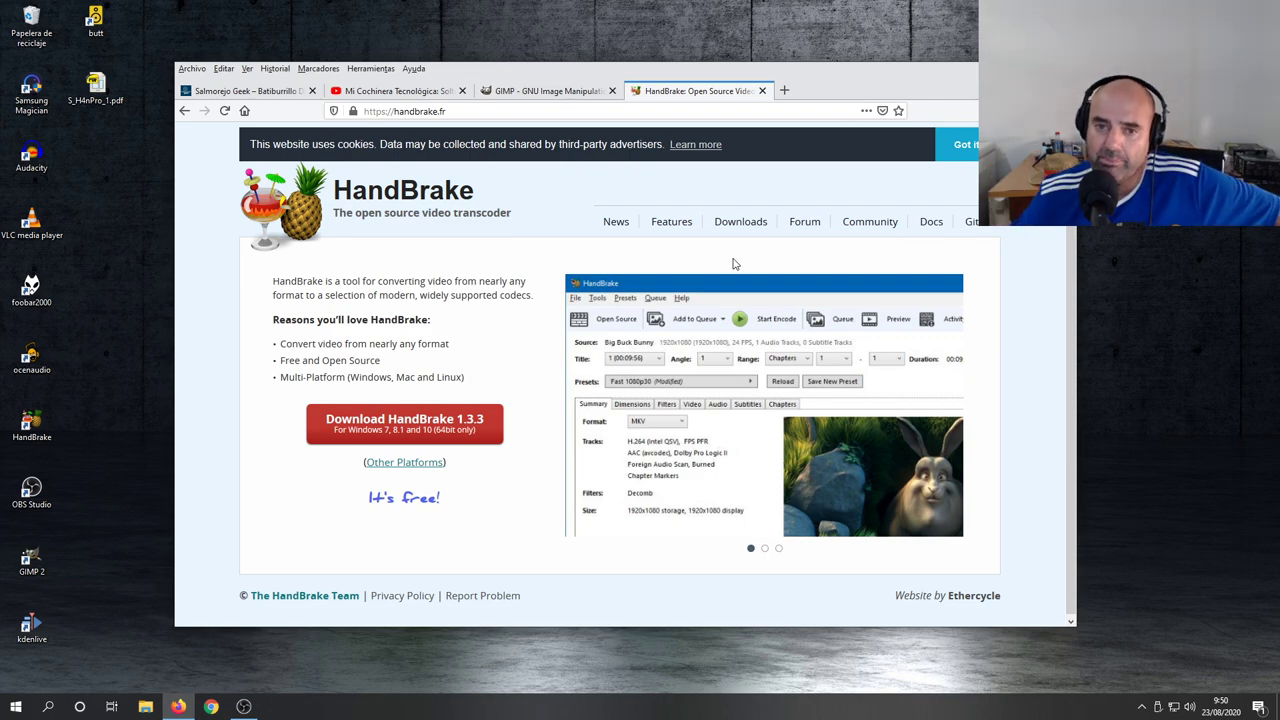
left_click(1000, 70)
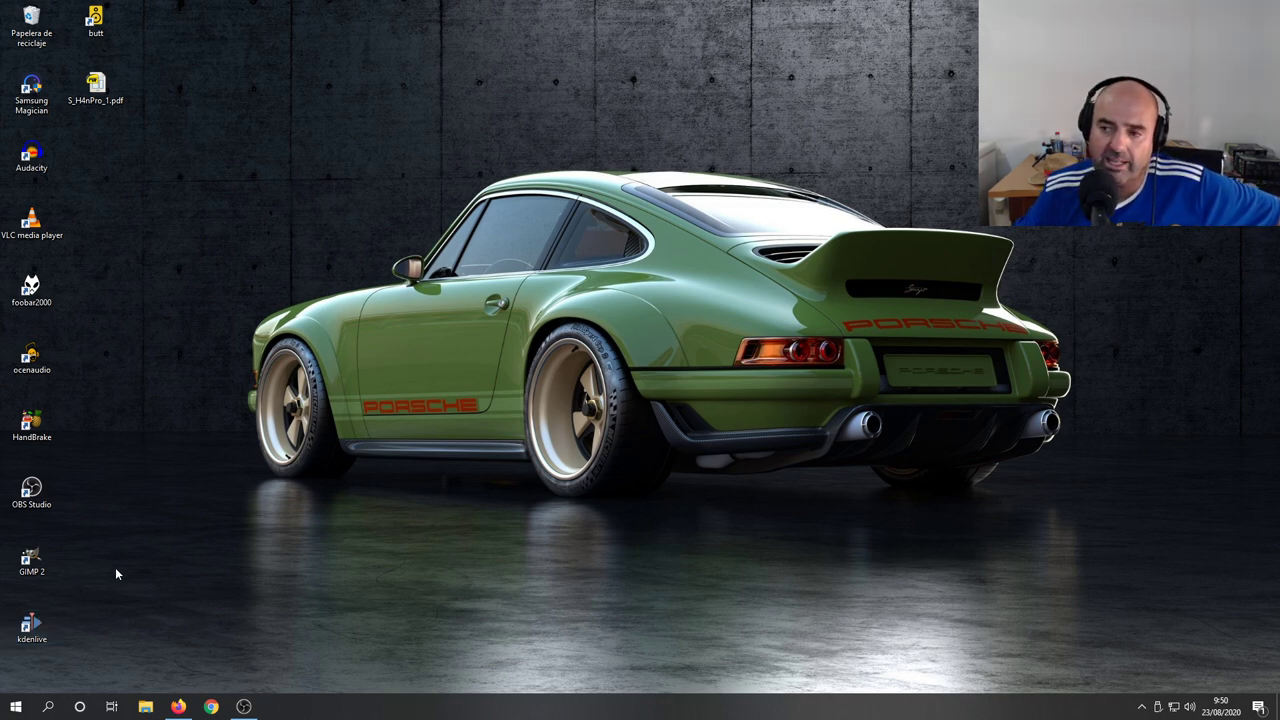
Launch Kdenlive and restore its maximized window to a smaller floating window over the desktop.
double_click(33, 626)
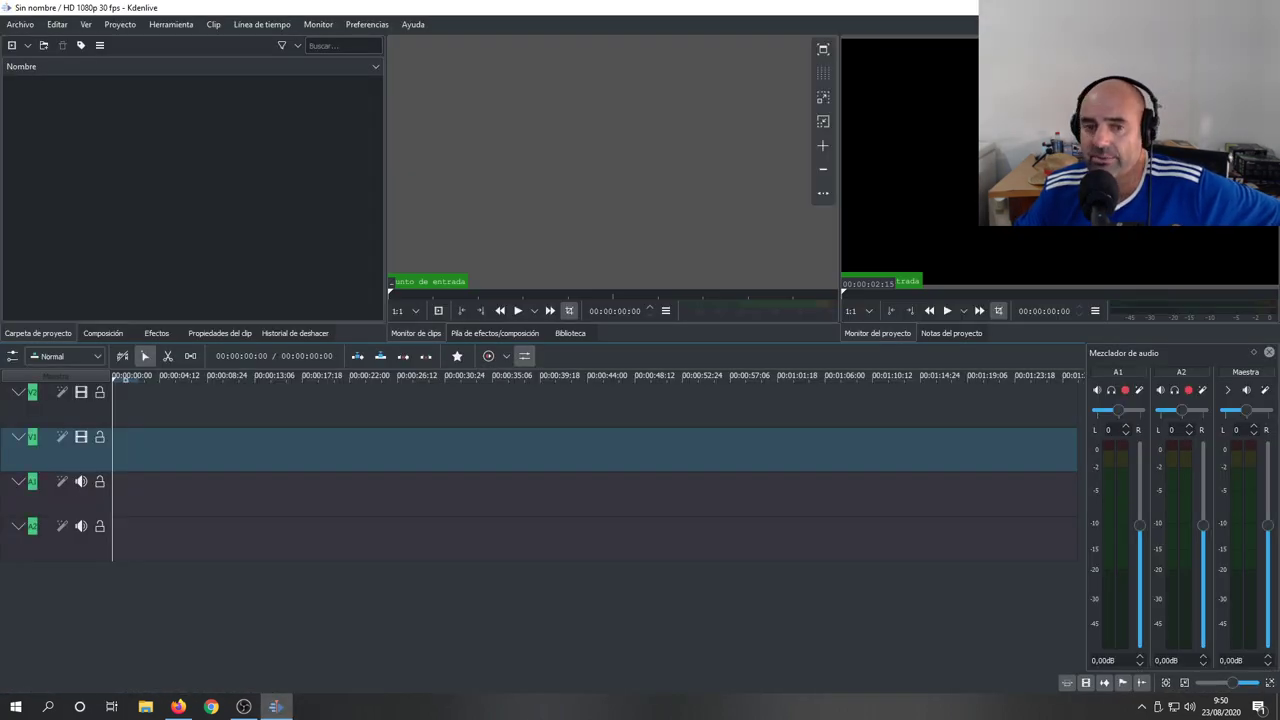
left_click_drag(866, 8, 800, 75)
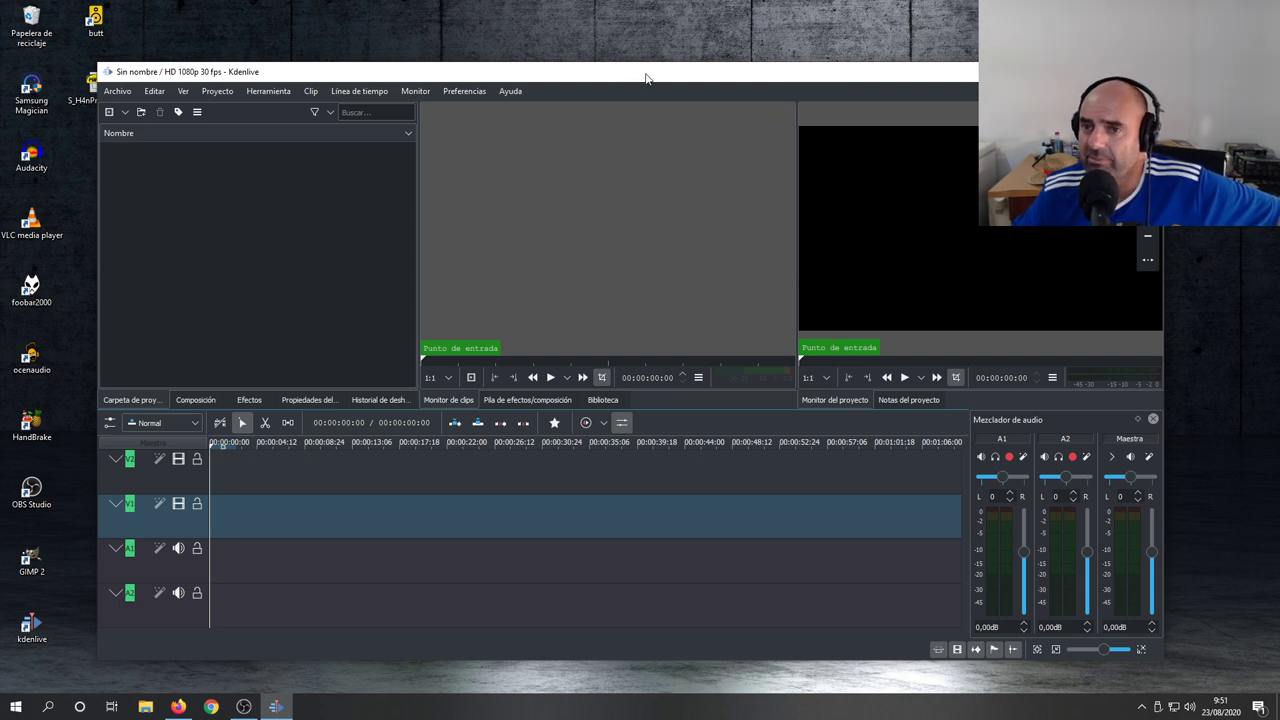
Move the Kdenlive window slightly up the desktop, and load kde.org in the current Firefox tab.
left_click_drag(645, 78, 660, 60)
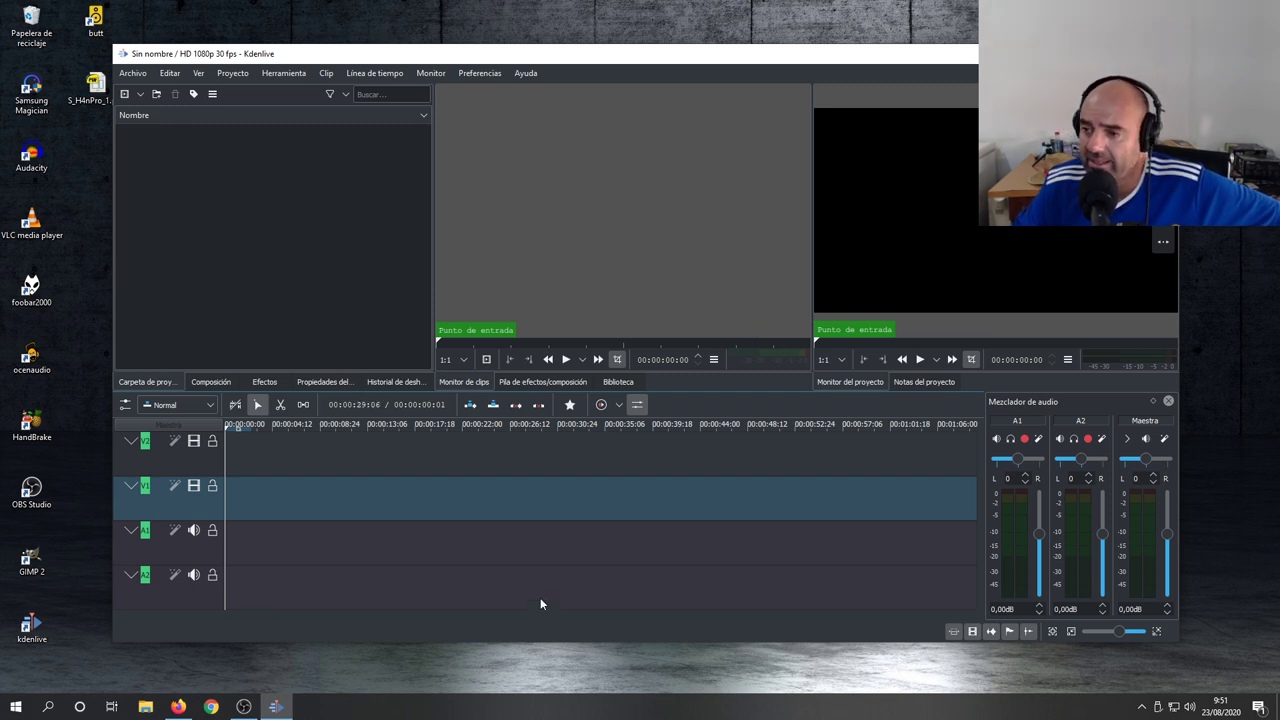
left_click(177, 707)
left_click(466, 113)
key("BackSpace")
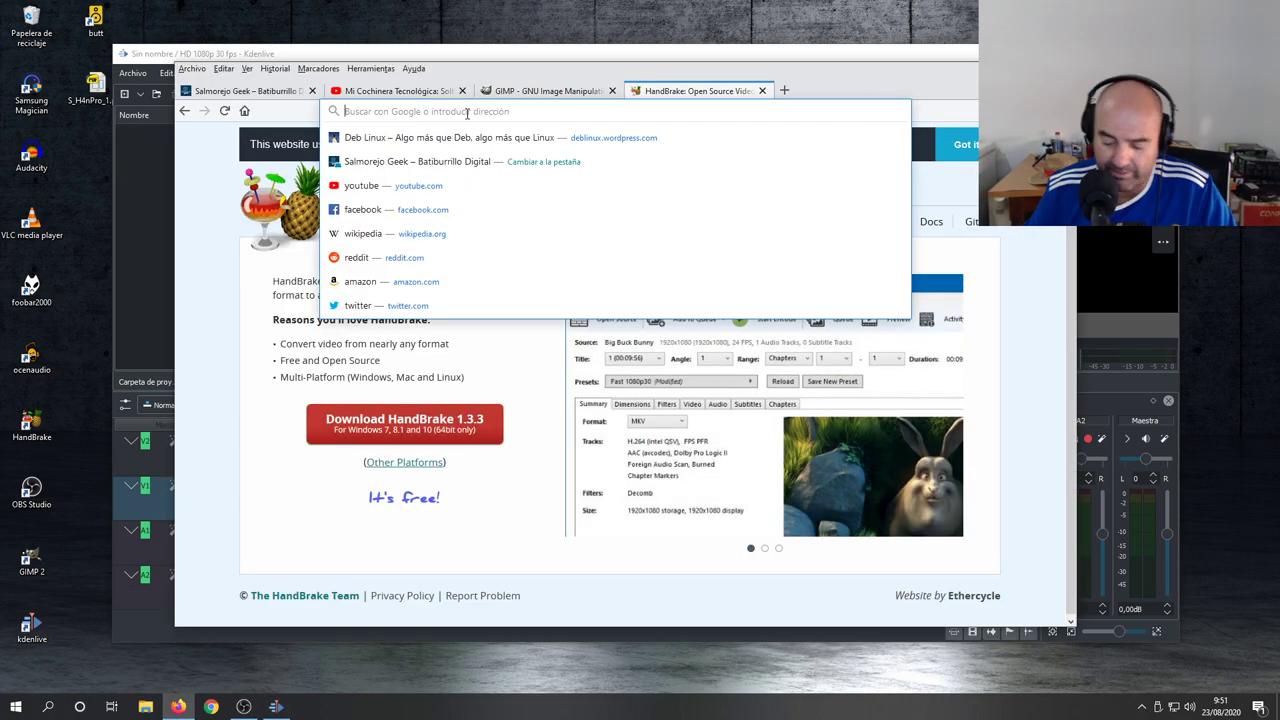
type("kd")
type("org")
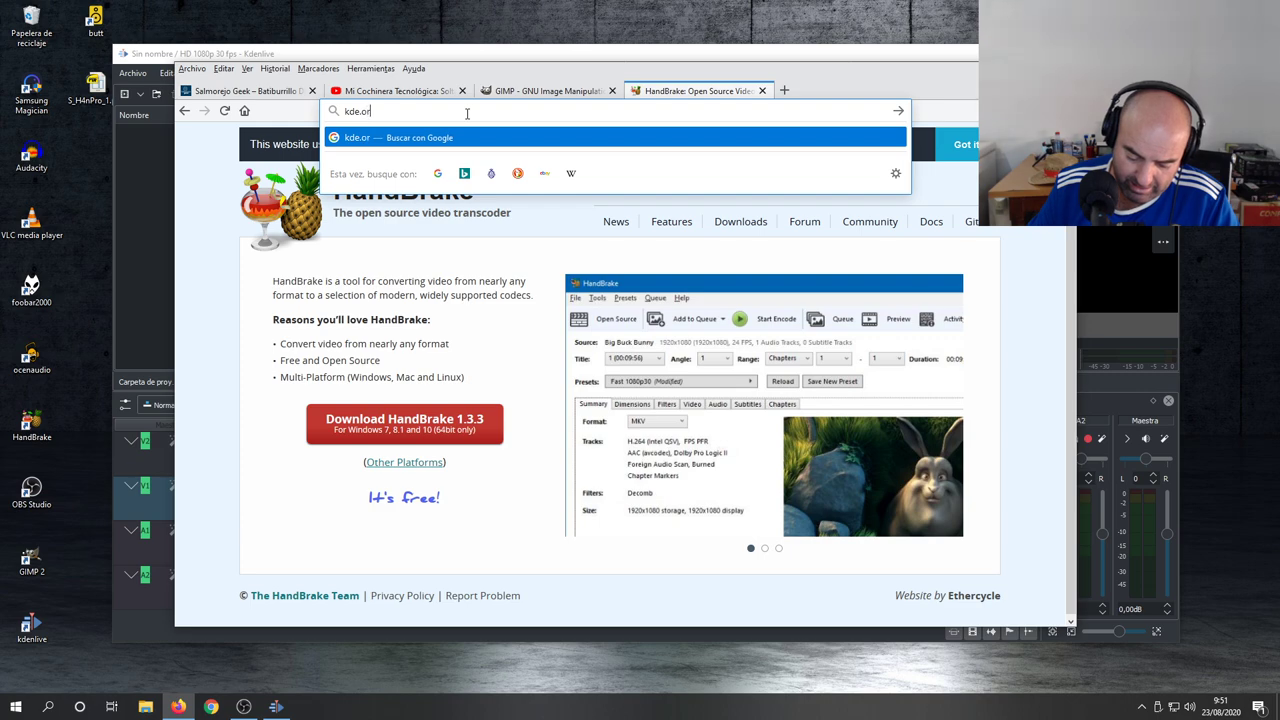
key("Return")
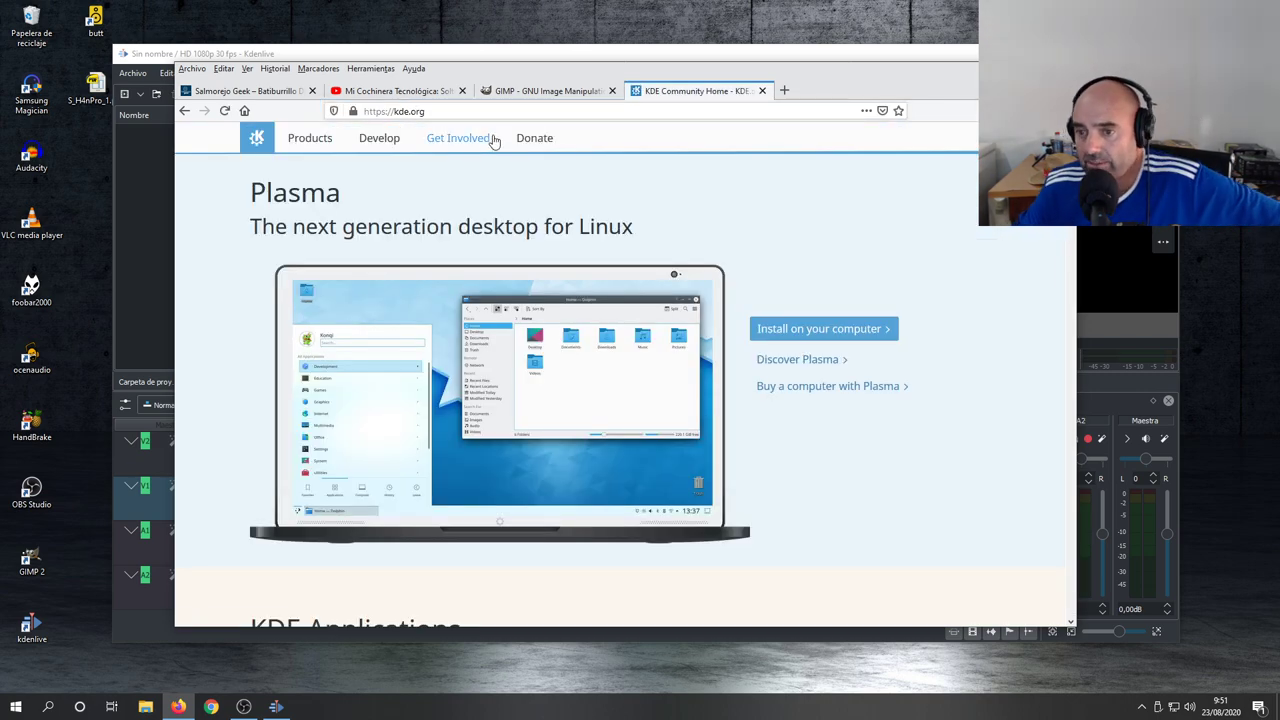
Look through the KDE home page down to its patrons and footer links, then switch back to Kdenlive and close it.
scroll(600, 300, "down", 10)
scroll(590, 307, "down", 1)
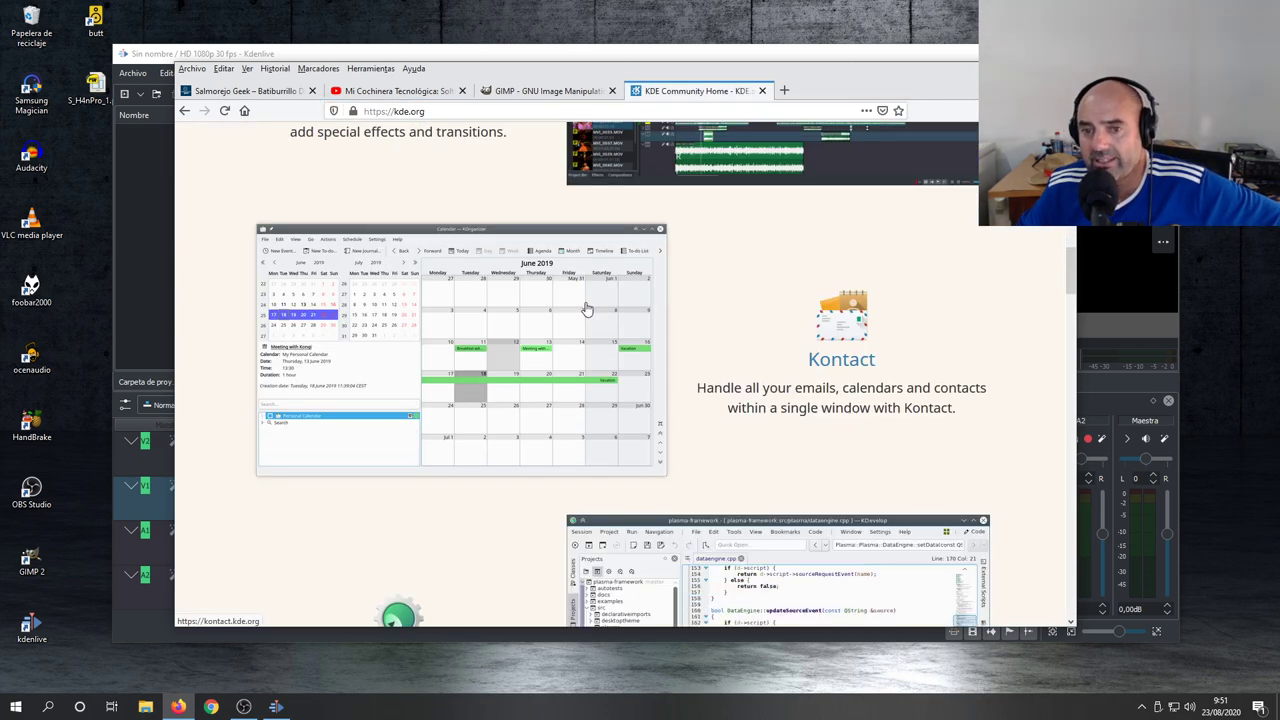
scroll(587, 309, "down", 20)
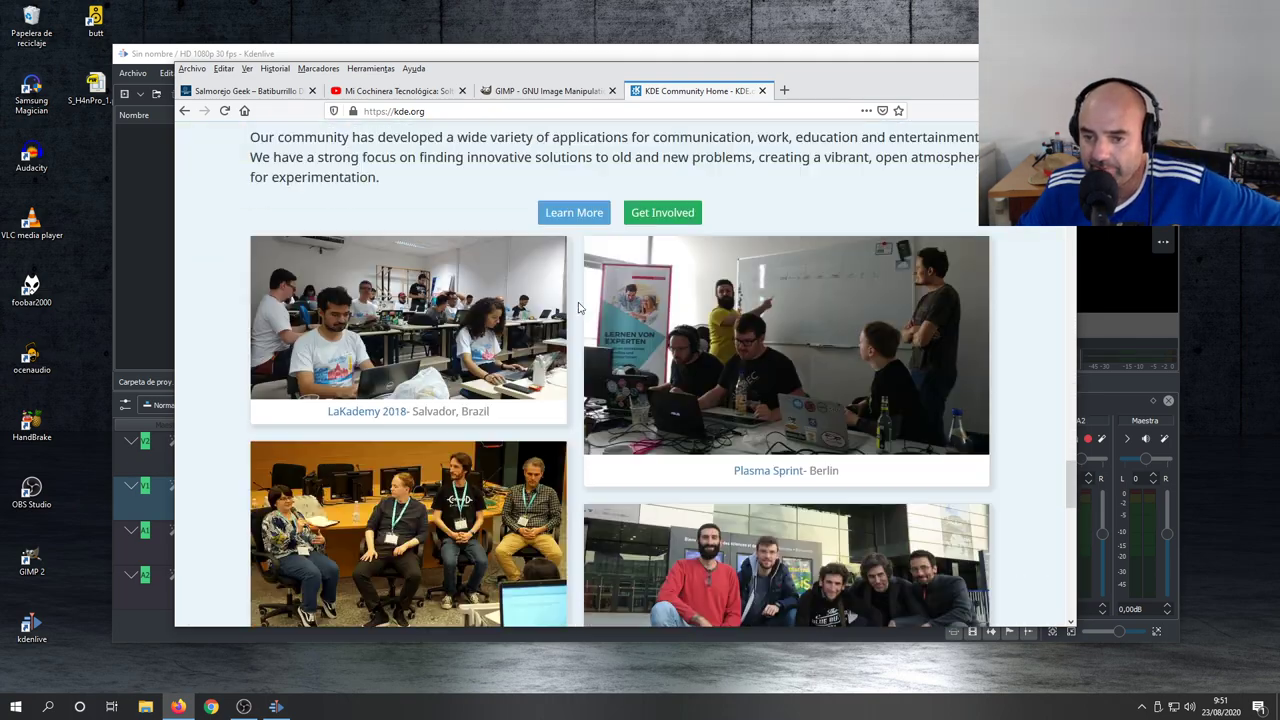
scroll(573, 310, "down", 3)
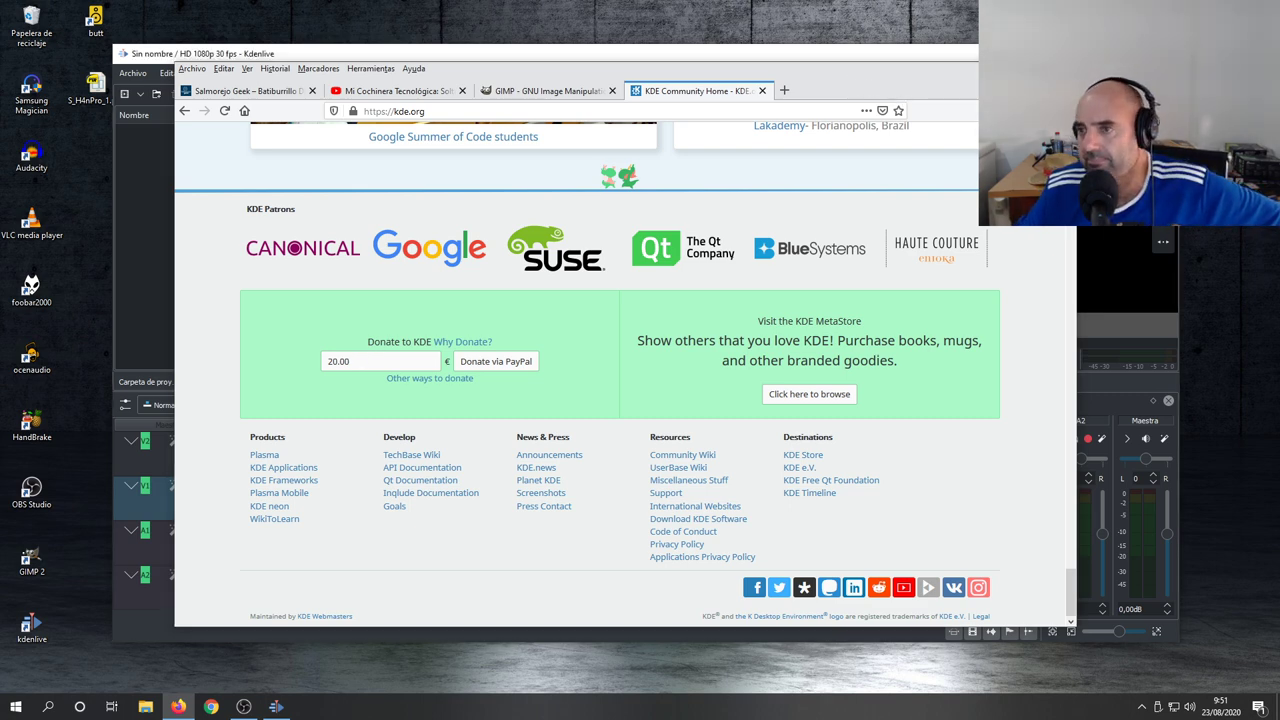
key("alt+Tab")
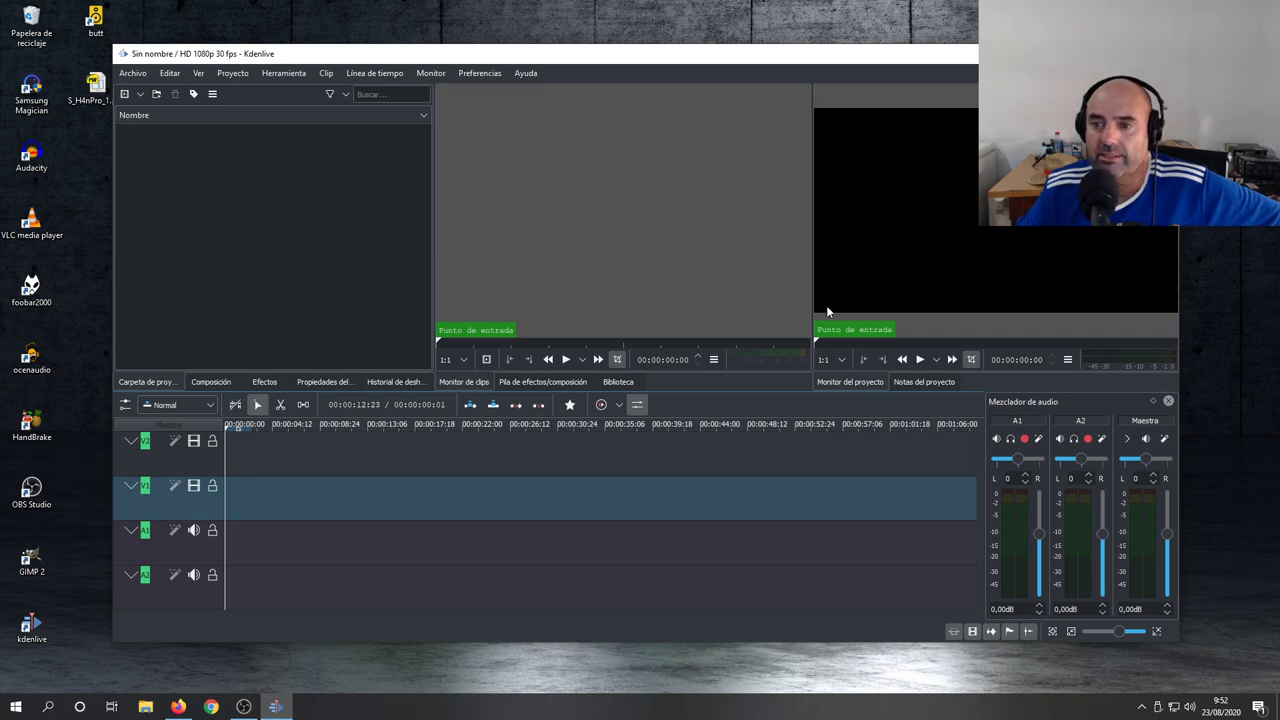
key("alt+F4")
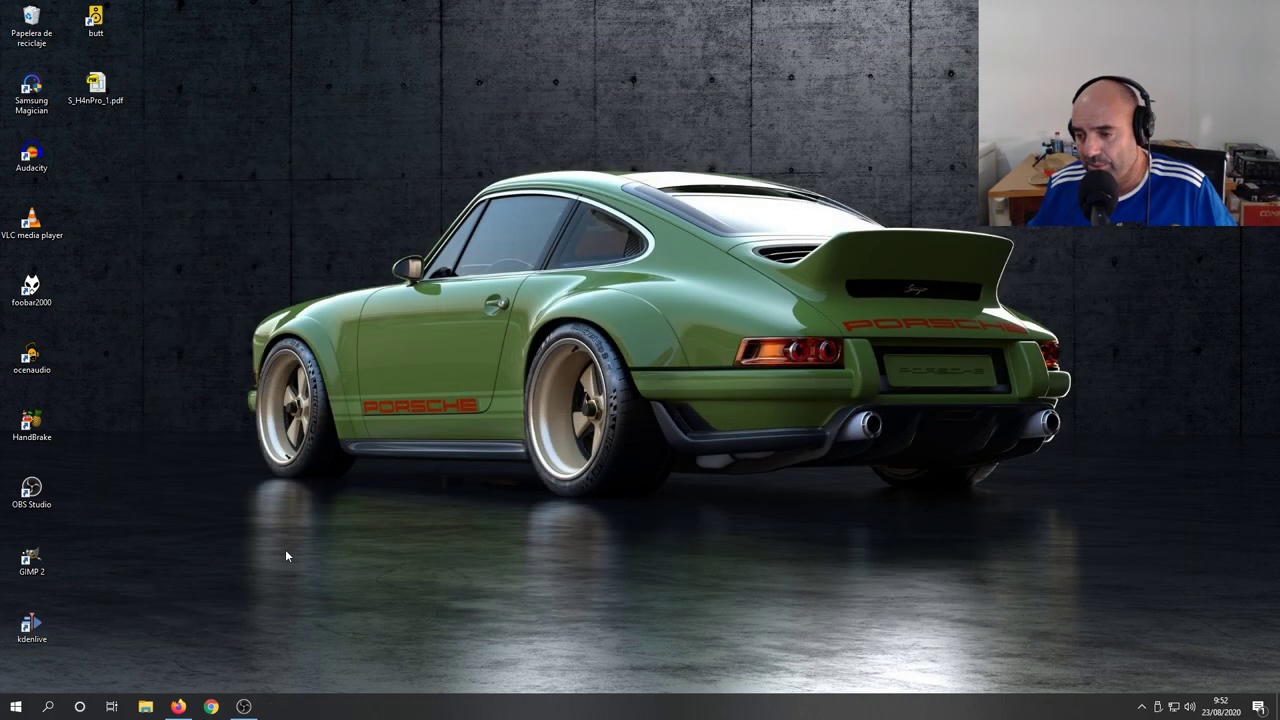
Open the installed applications list in Windows Settings and make it a taller floating window over the desktop.
left_click(16, 706)
left_click(17, 646)
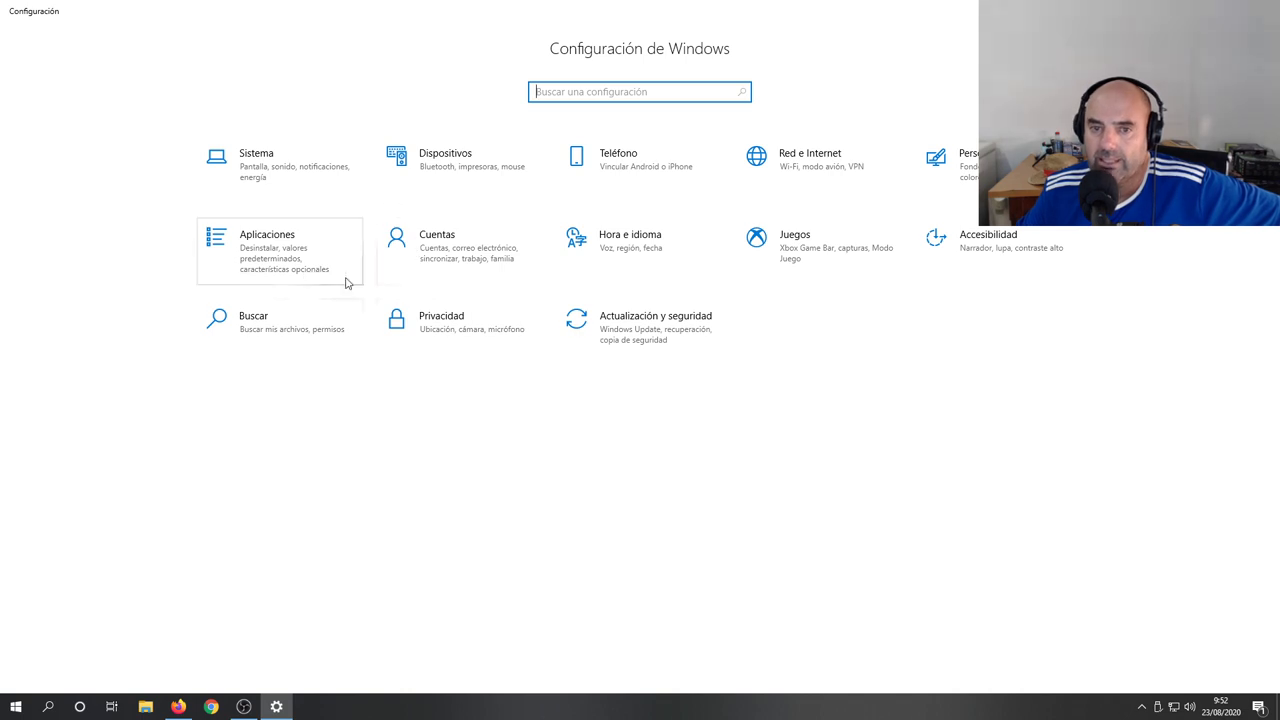
left_click(289, 249)
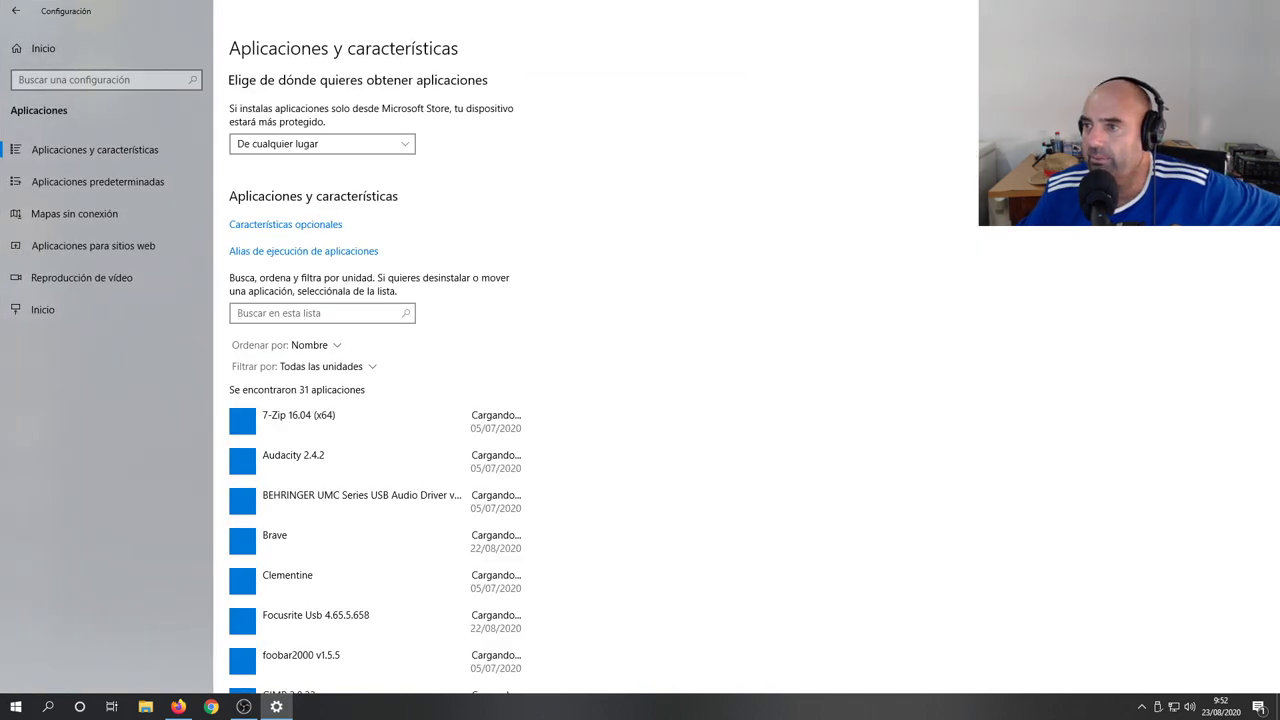
left_click(1212, 12)
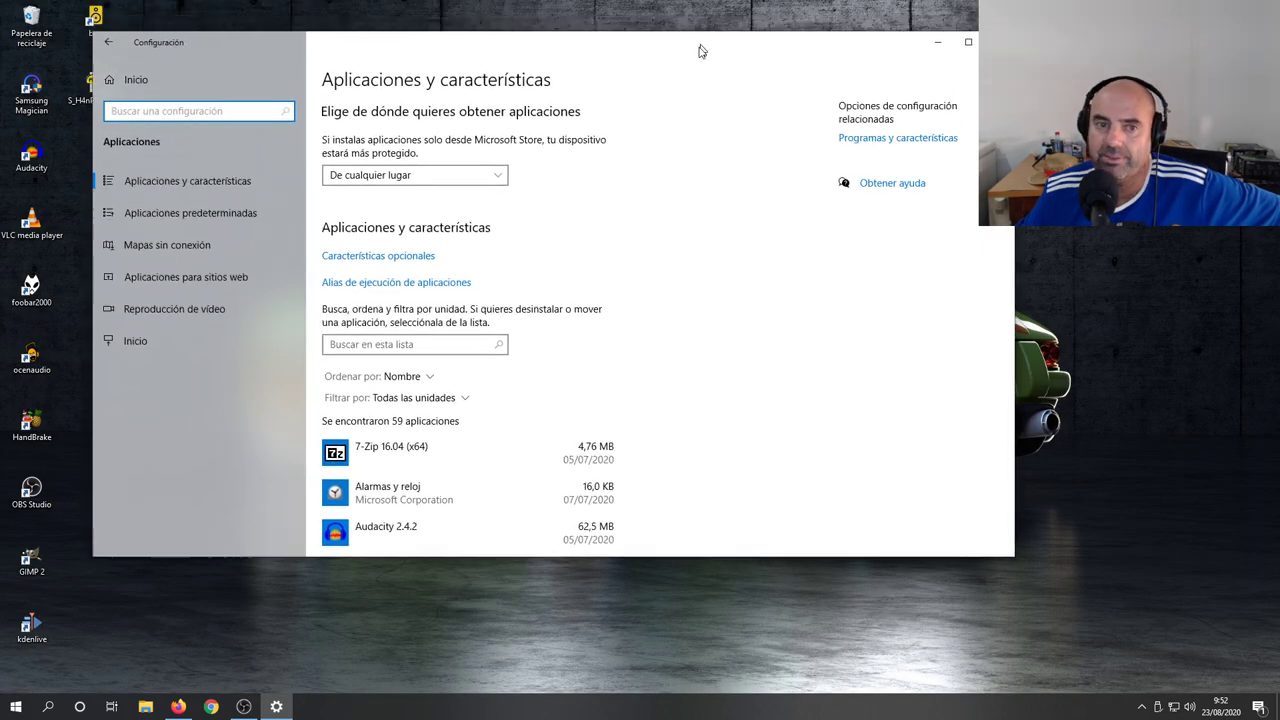
left_click_drag(1012, 561, 1003, 683)
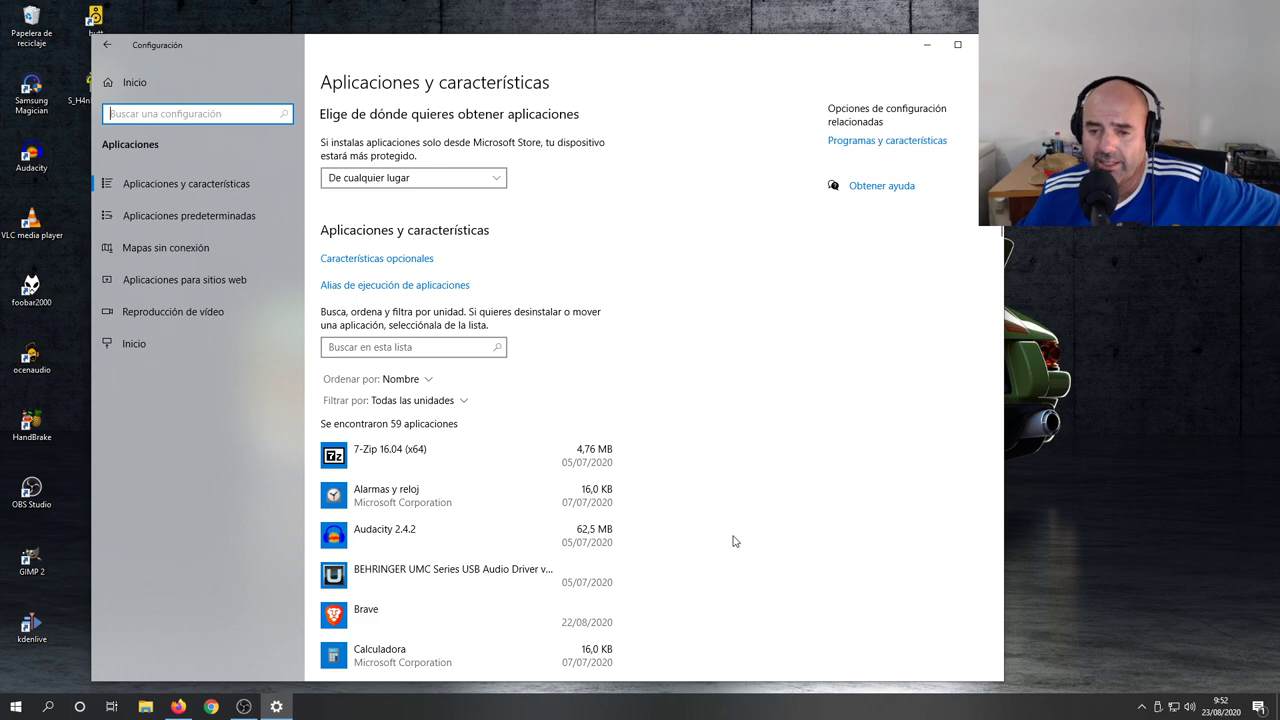
Look through the installed applications and expand the Mapas entry to show its uninstall options.
scroll(602, 487, "down", 5)
scroll(565, 440, "up", 5)
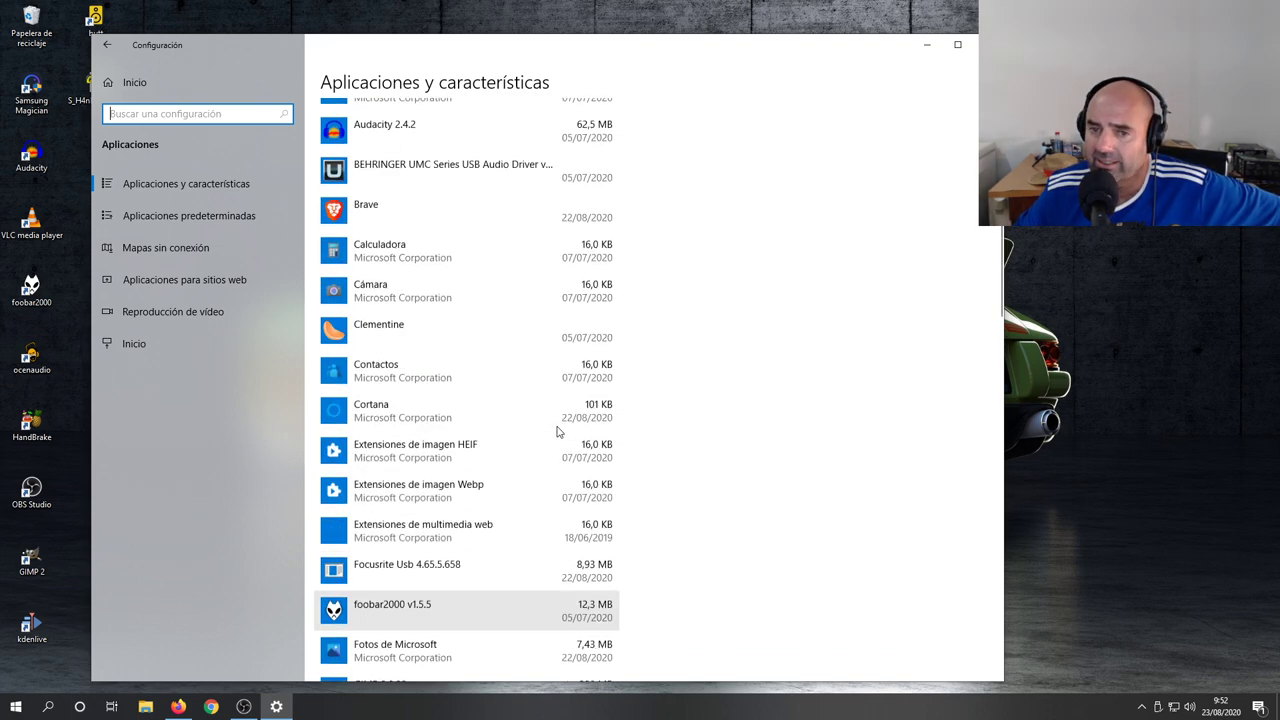
scroll(537, 460, "down", 2)
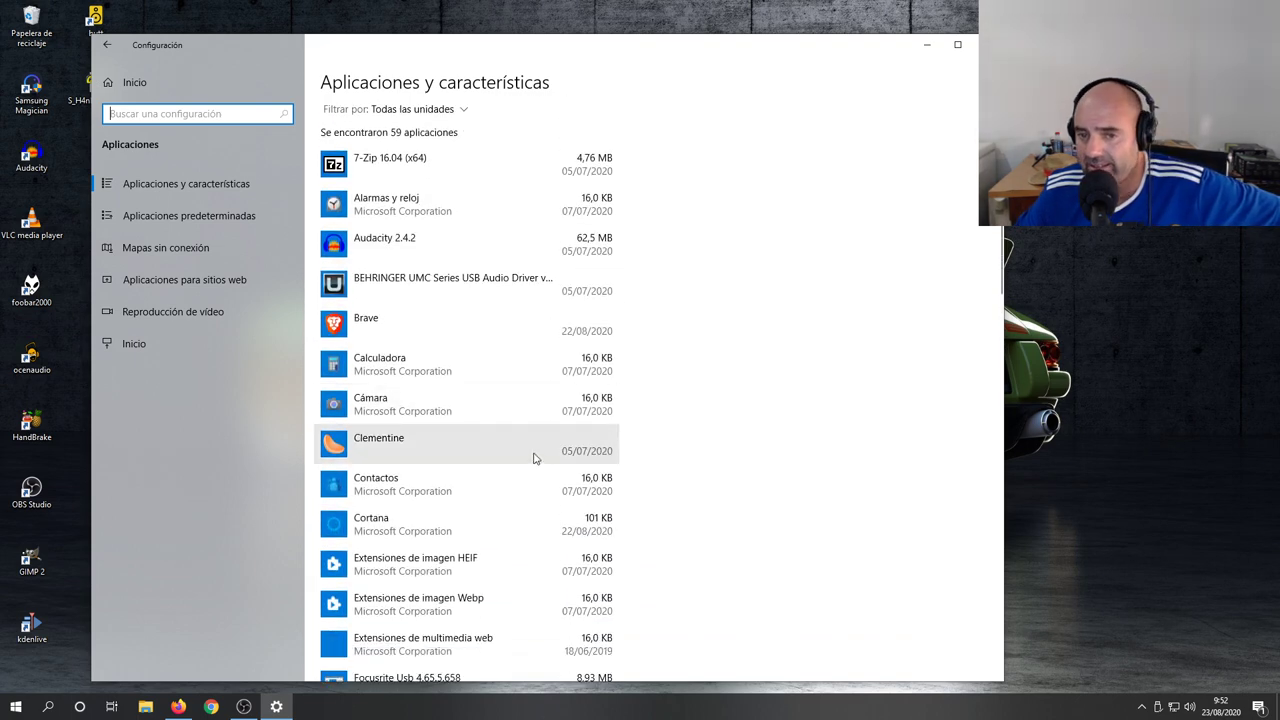
scroll(538, 452, "down", 3)
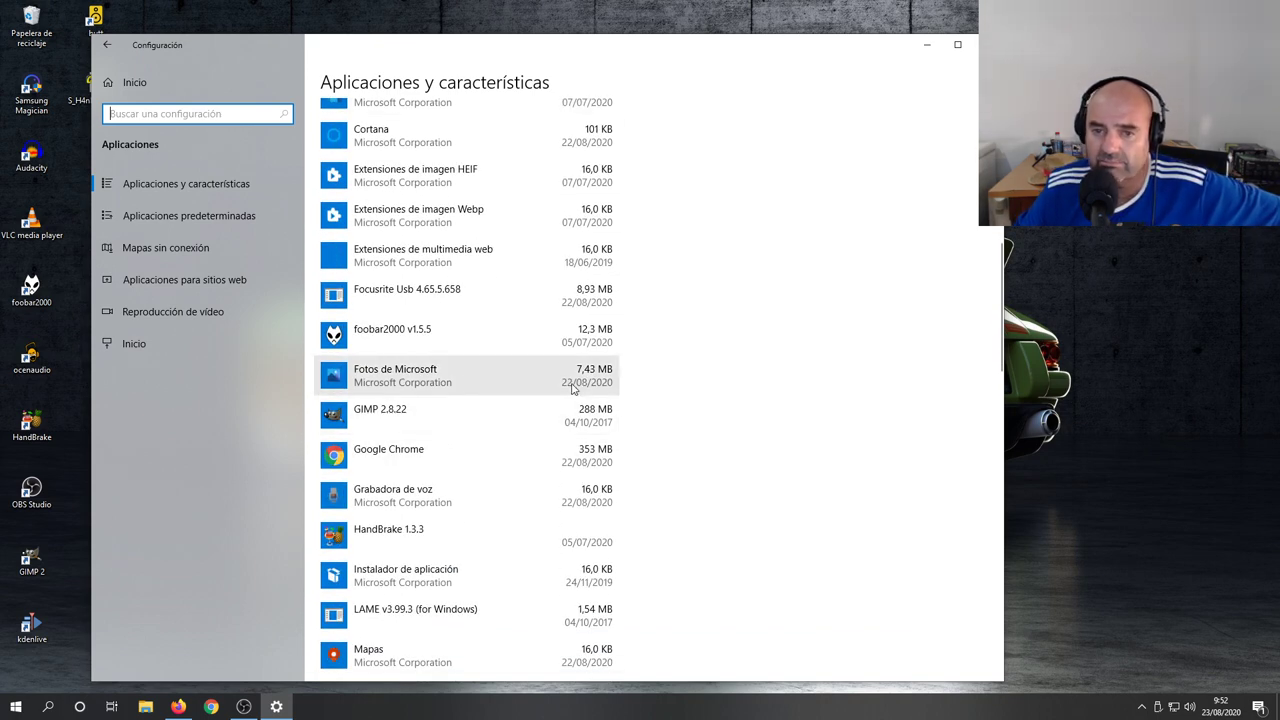
scroll(568, 390, "down", 3)
scroll(568, 390, "down", 2)
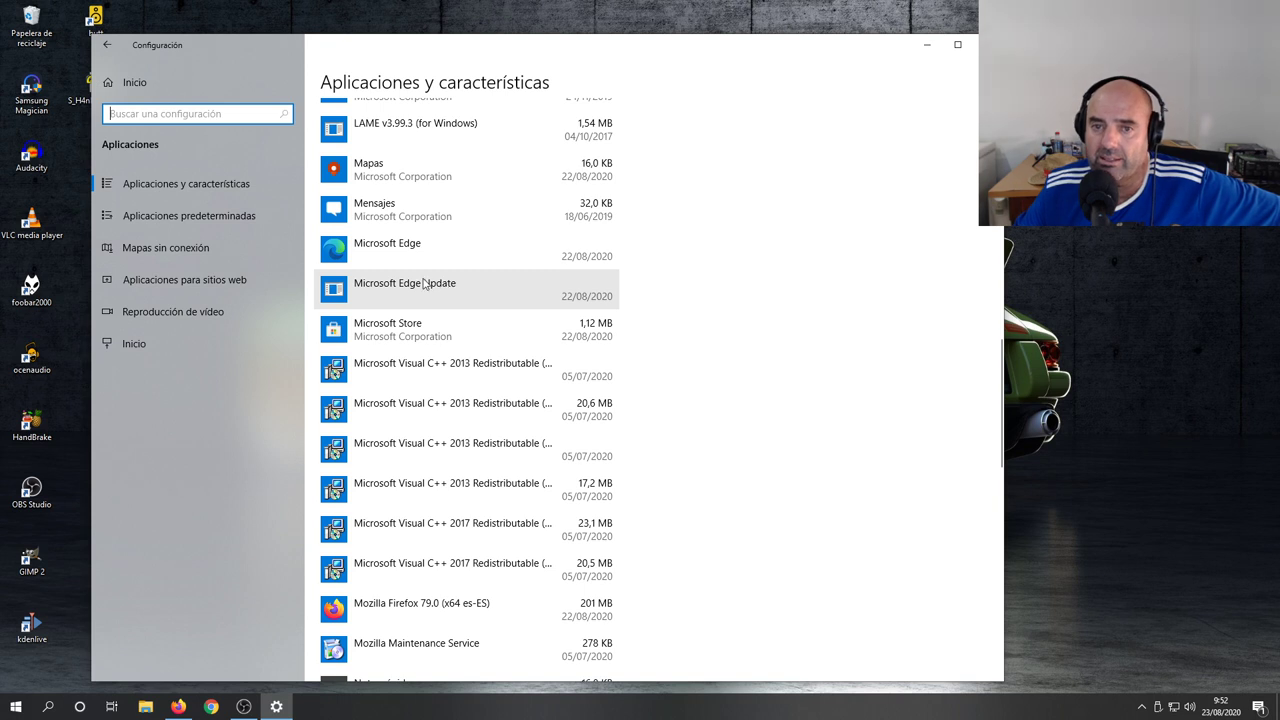
left_click(437, 181)
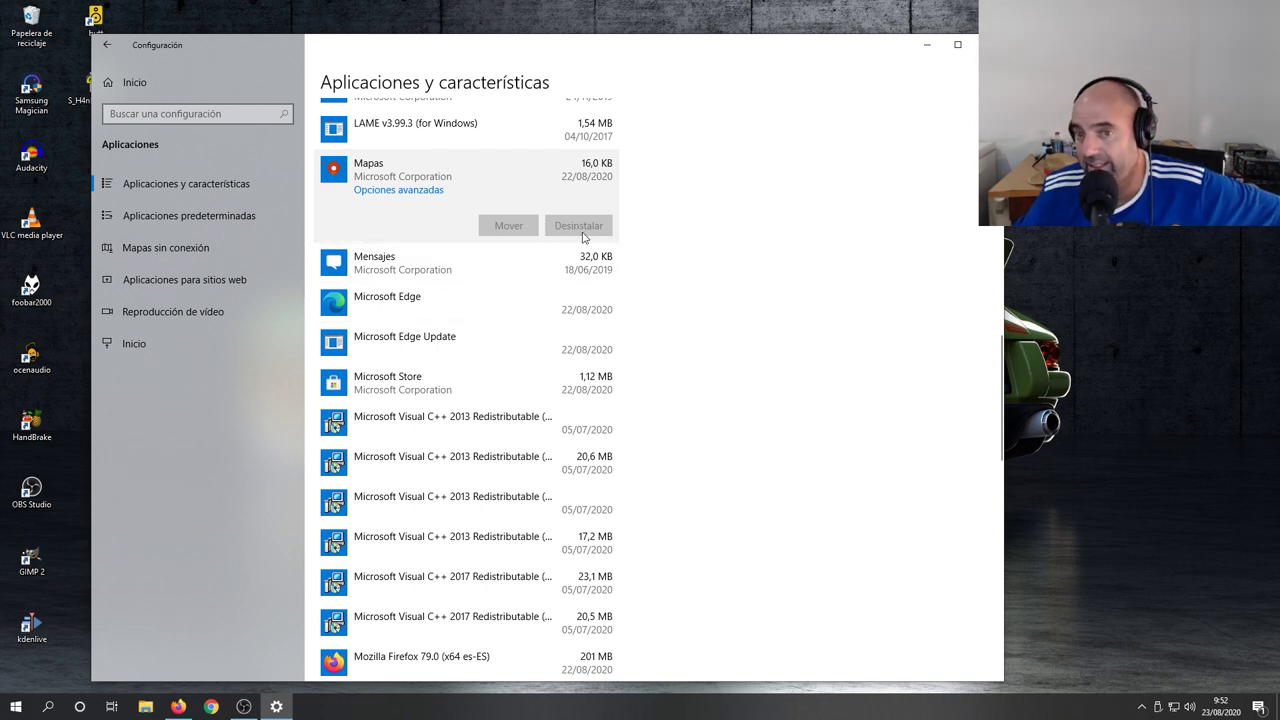
Review the applications listed above Mapas back to the start of the list, and close Windows Settings.
scroll(538, 350, "up", 5)
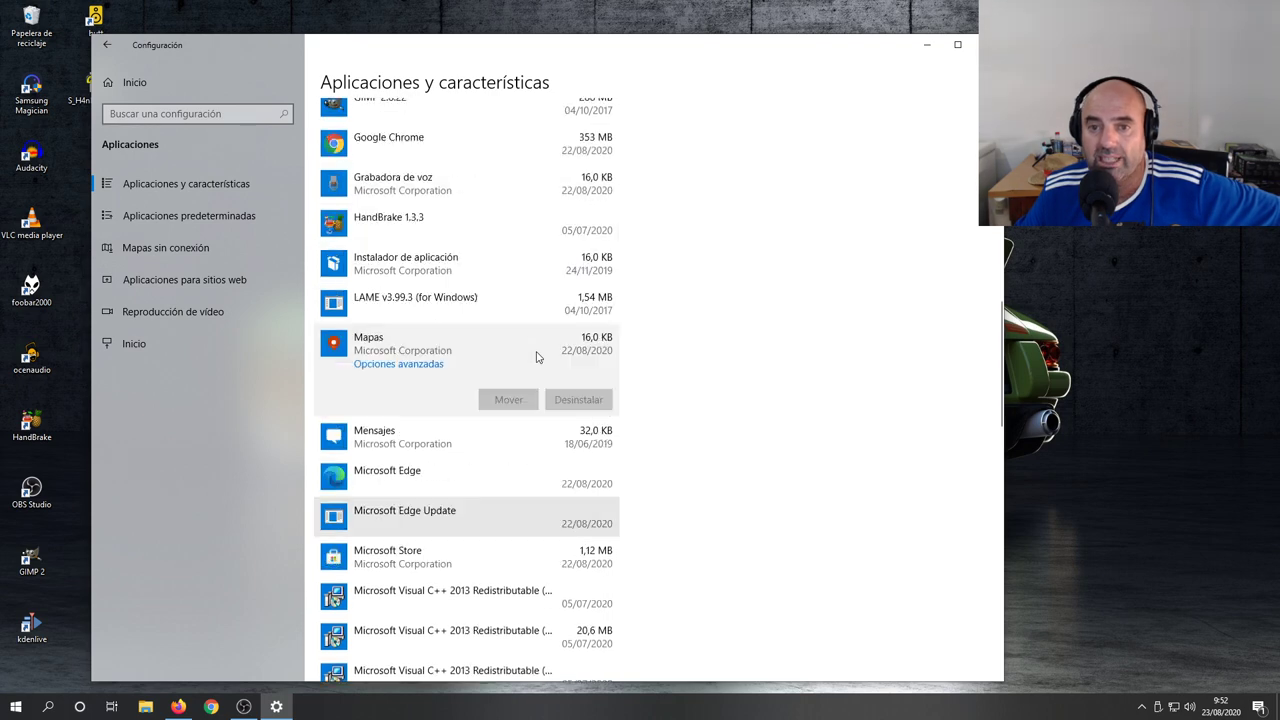
scroll(536, 357, "up", 5)
scroll(536, 357, "down", 2)
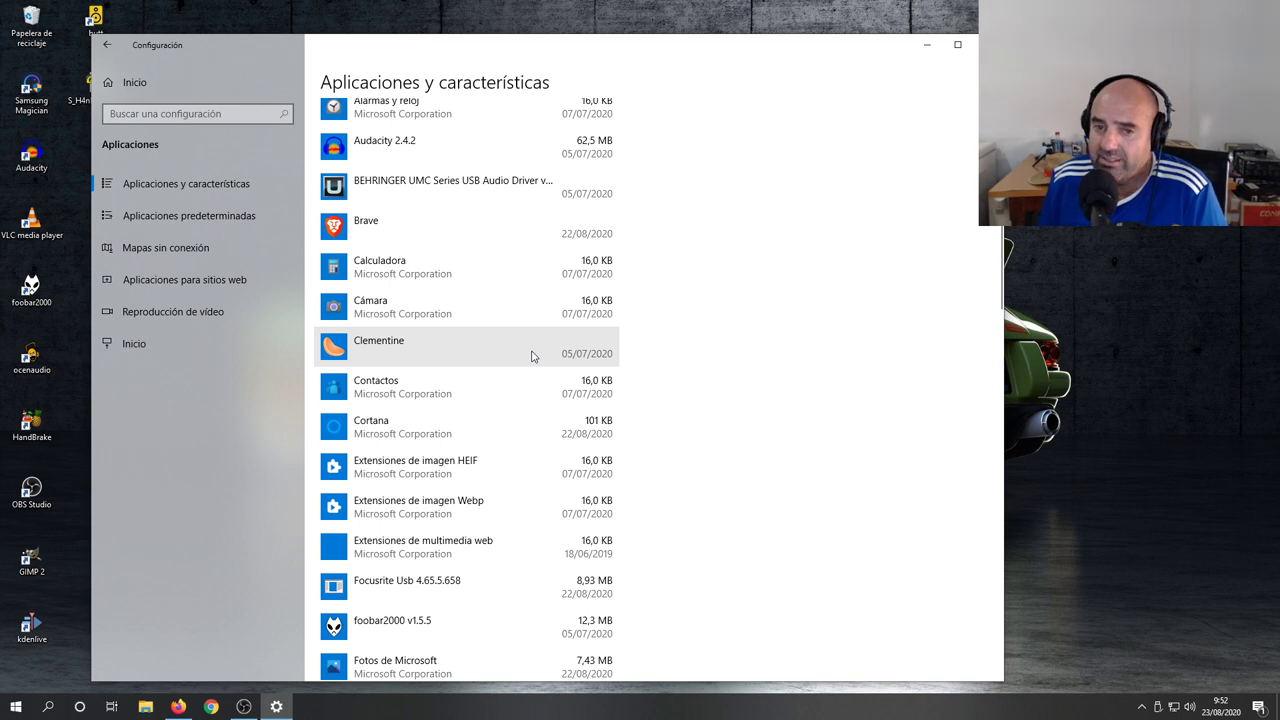
scroll(532, 356, "up", 4)
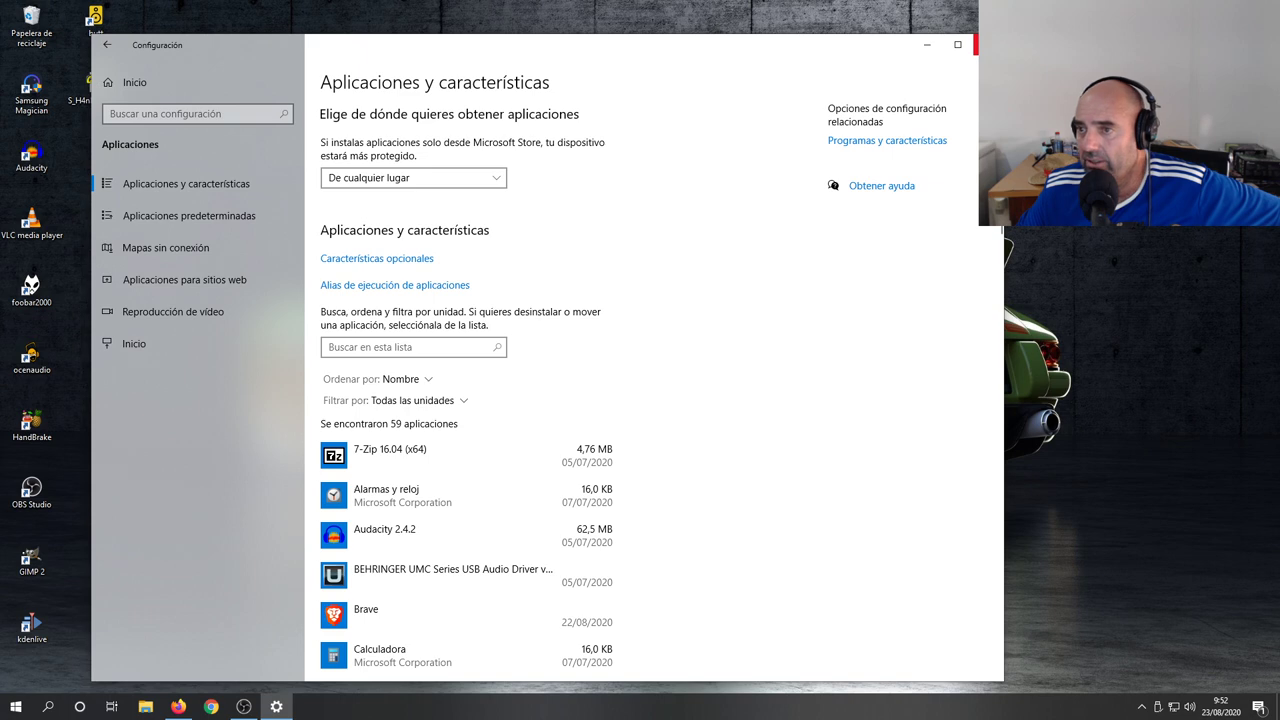
left_click(988, 44)
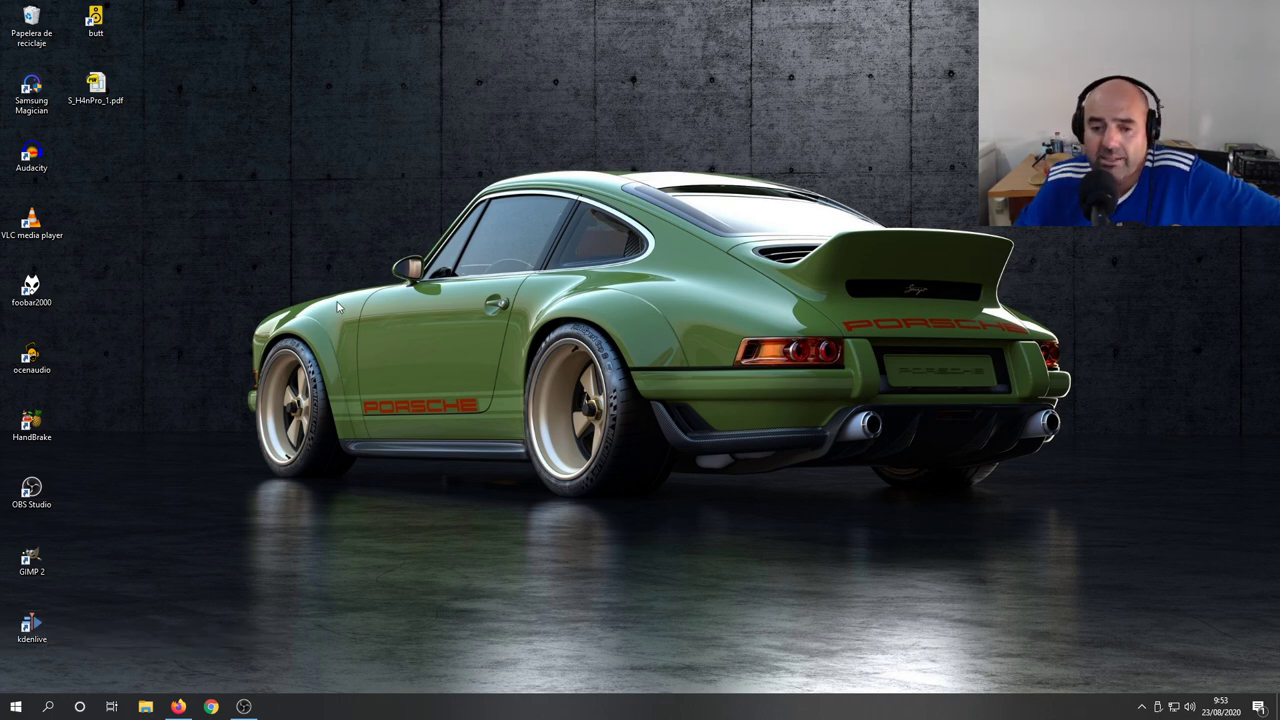
Briefly open Este equipo to show its folders and drive, and close it.
left_click(16, 705)
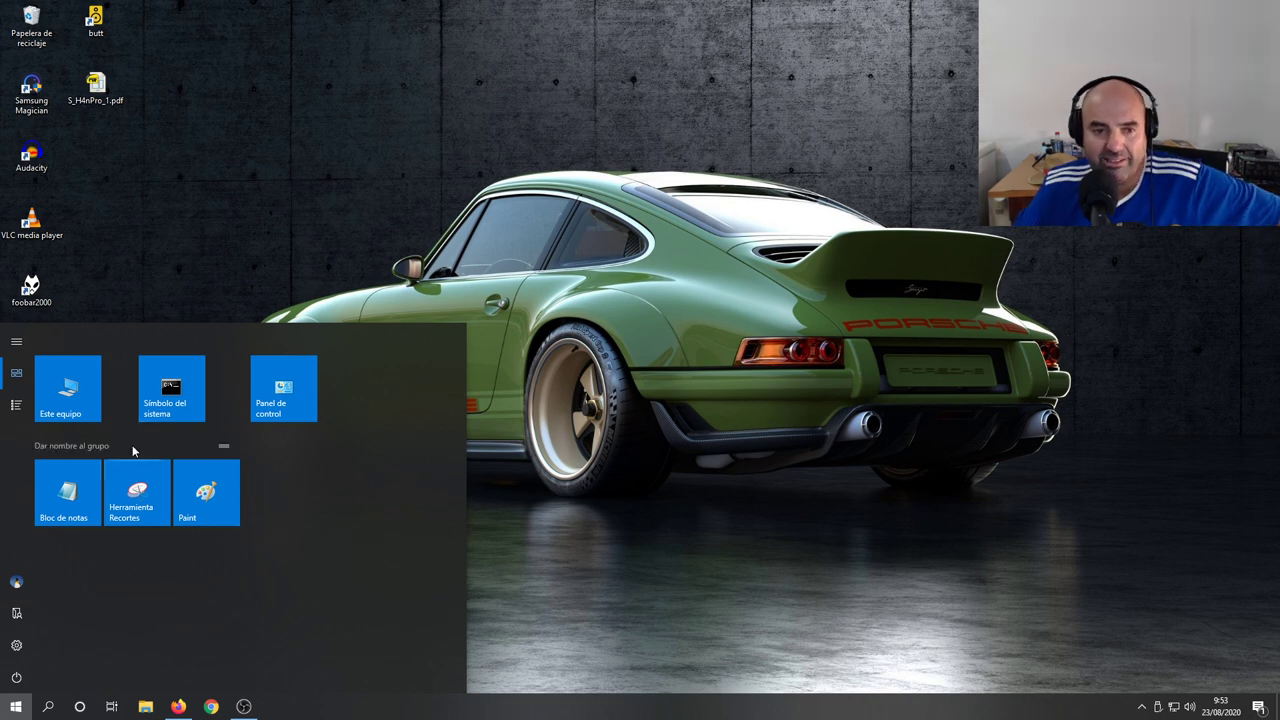
left_click(60, 400)
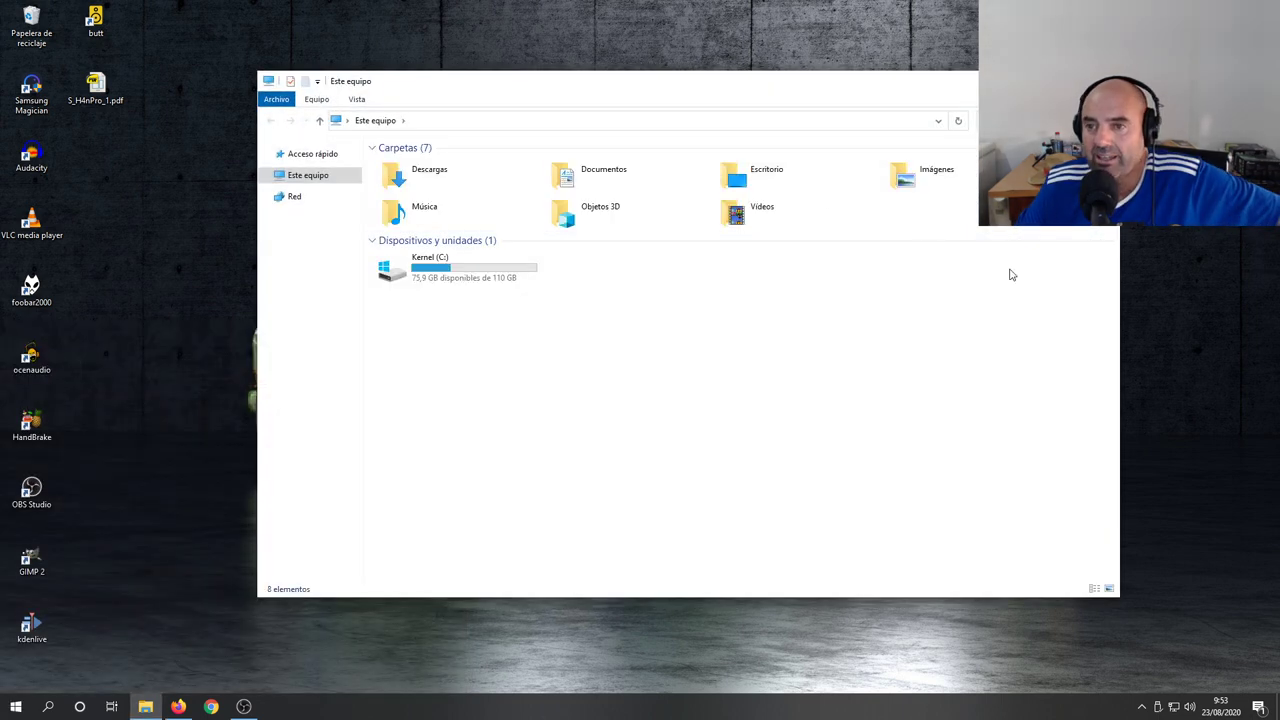
left_click(1097, 80)
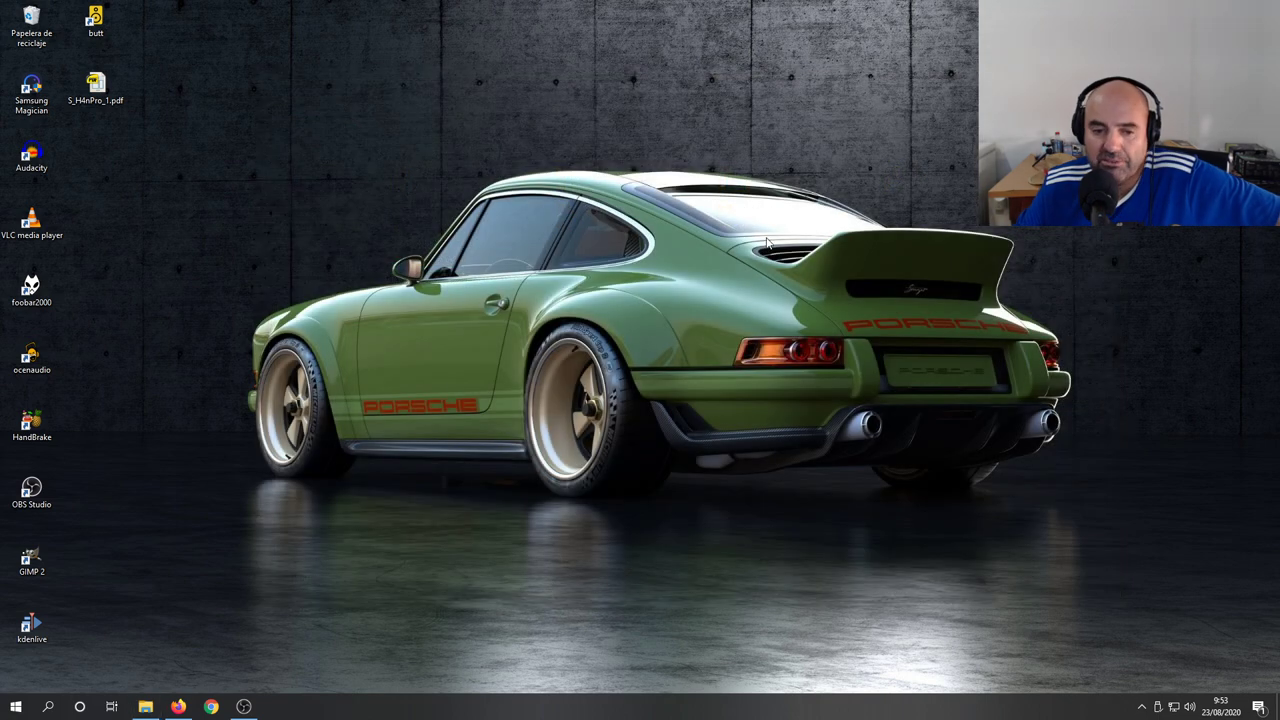
Briefly open the Símbolo del sistema console and close it.
left_click(16, 707)
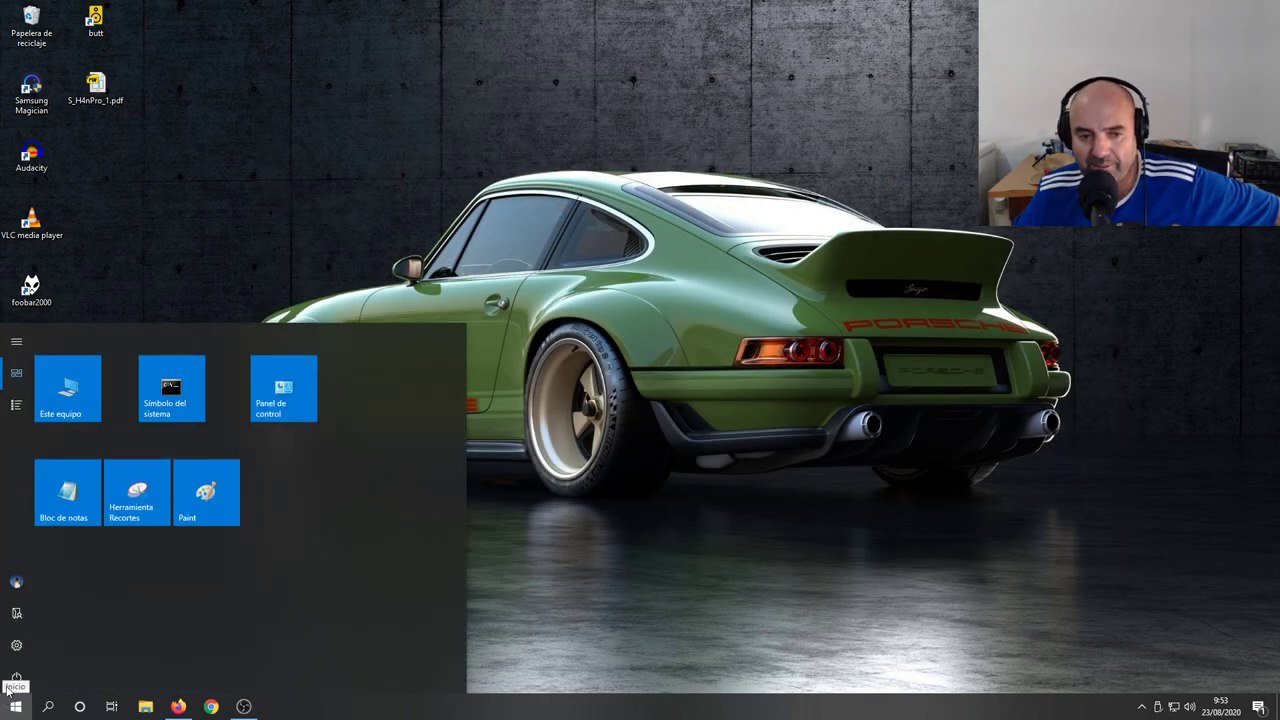
left_click(172, 390)
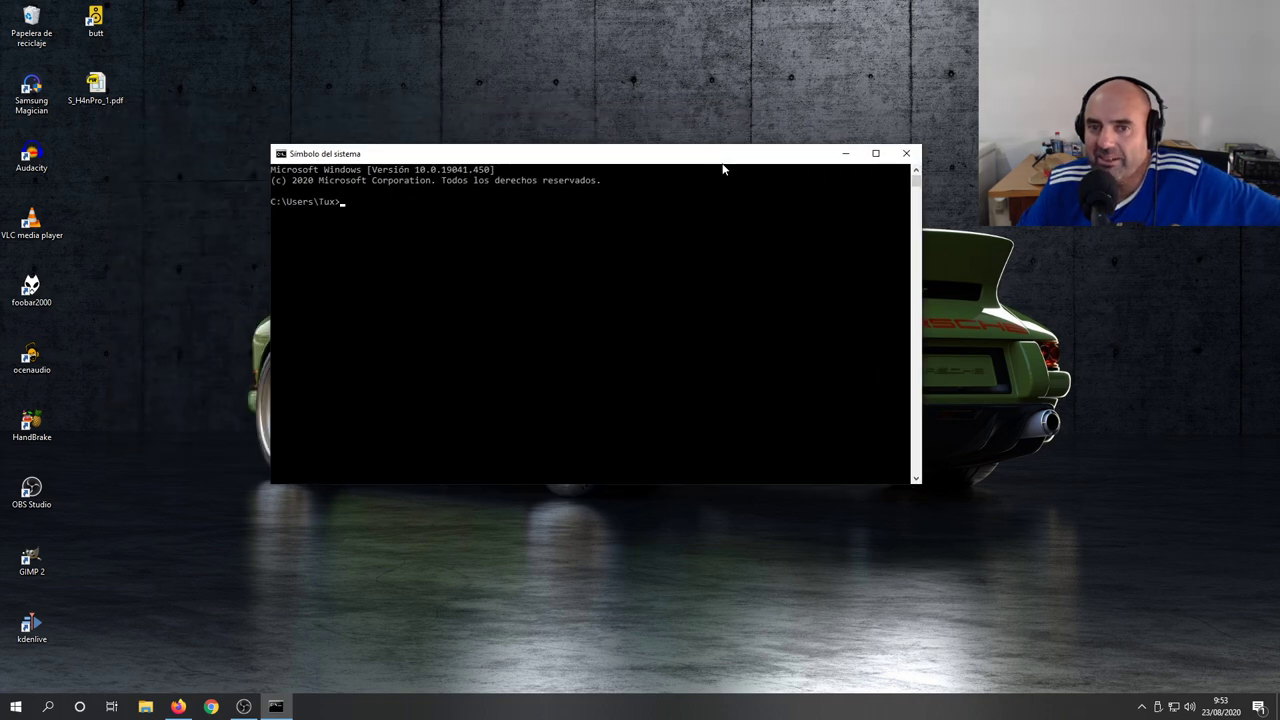
left_click(906, 153)
Open the Panel de control and turn it into a narrower floating window clear of the webcam area.
left_click(16, 707)
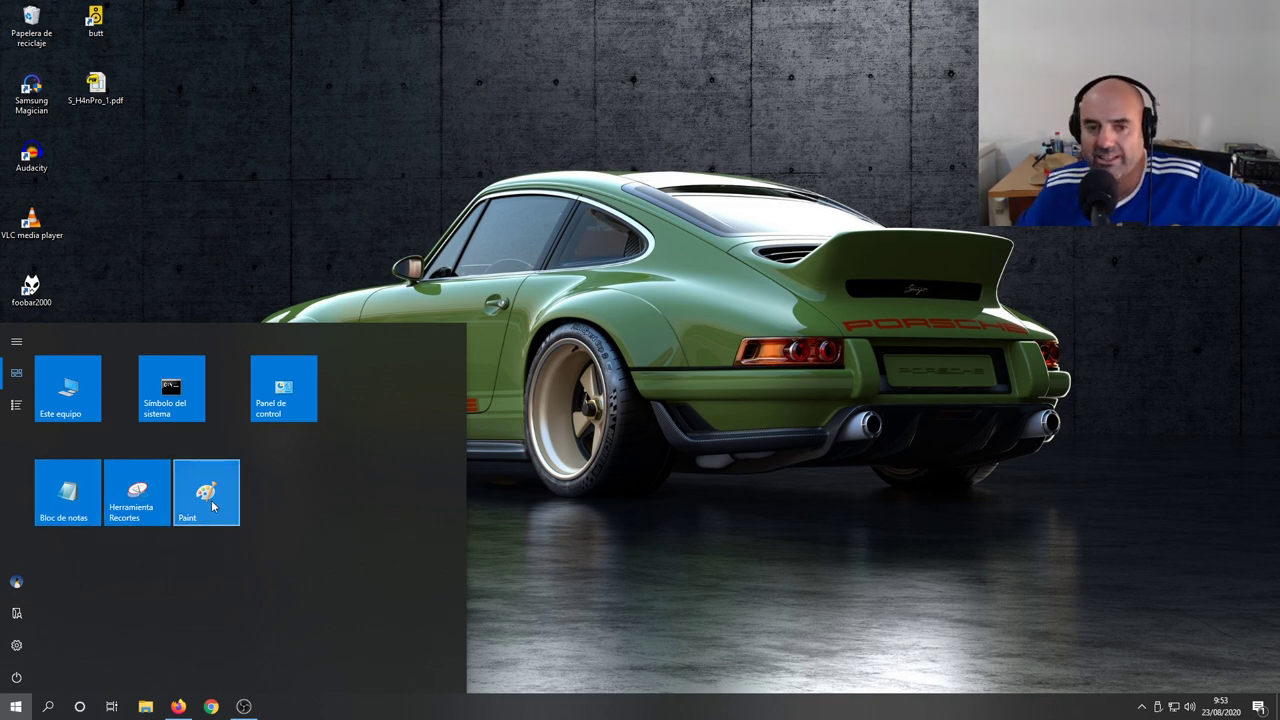
left_click(281, 418)
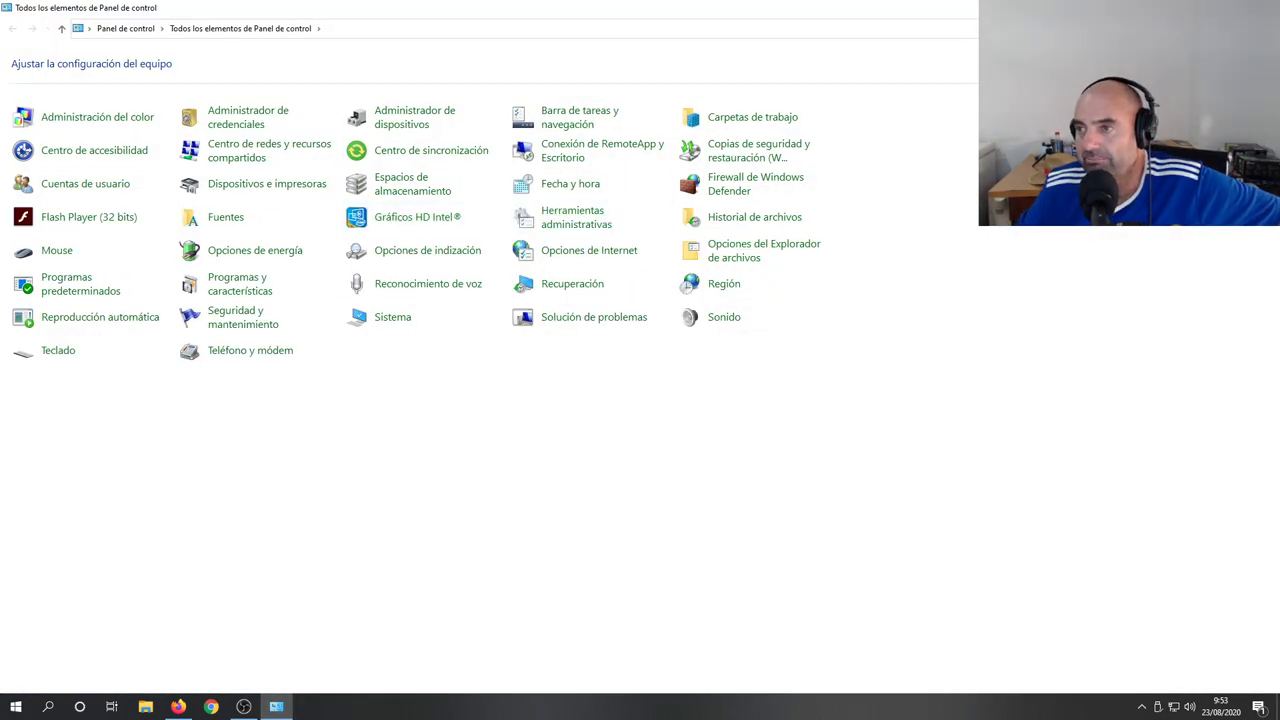
key("super+Down")
left_click_drag(951, 31, 893, 54)
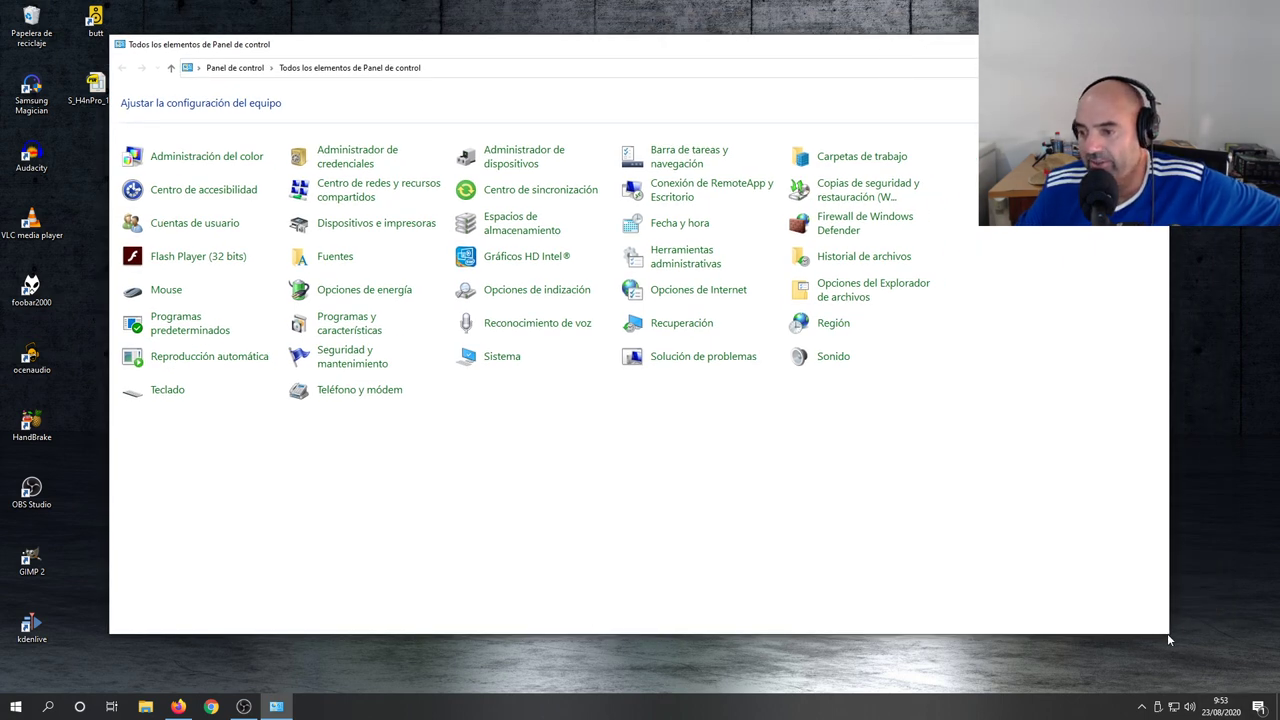
left_click_drag(1170, 636, 973, 624)
left_click_drag(705, 50, 691, 72)
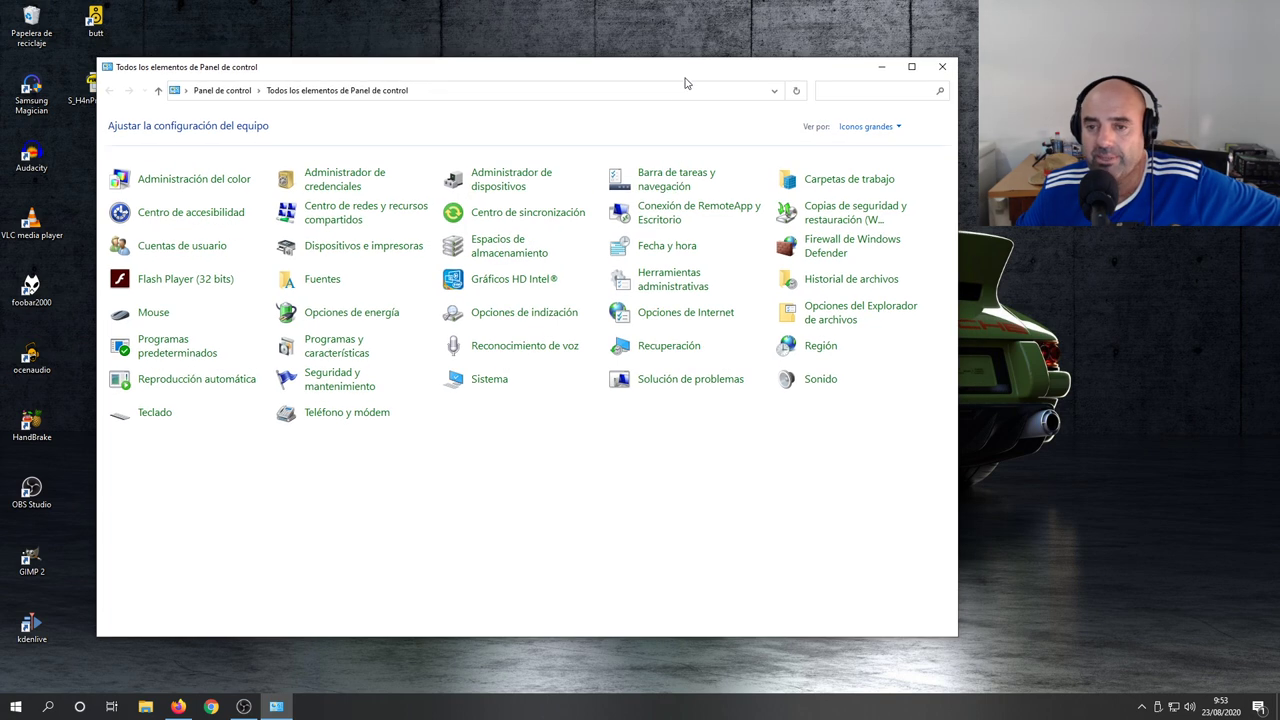
Examine the installed programs under Programas y características, and close the Panel de control window.
left_click(331, 346)
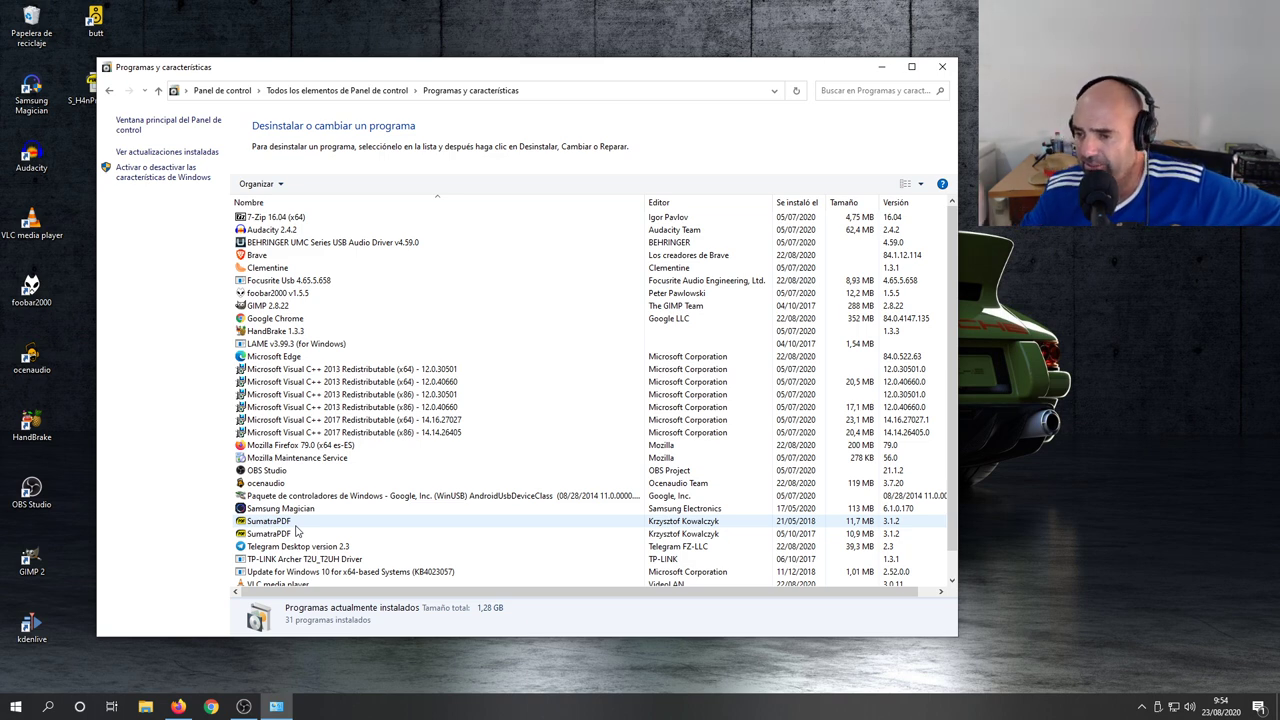
scroll(314, 517, "down", 1)
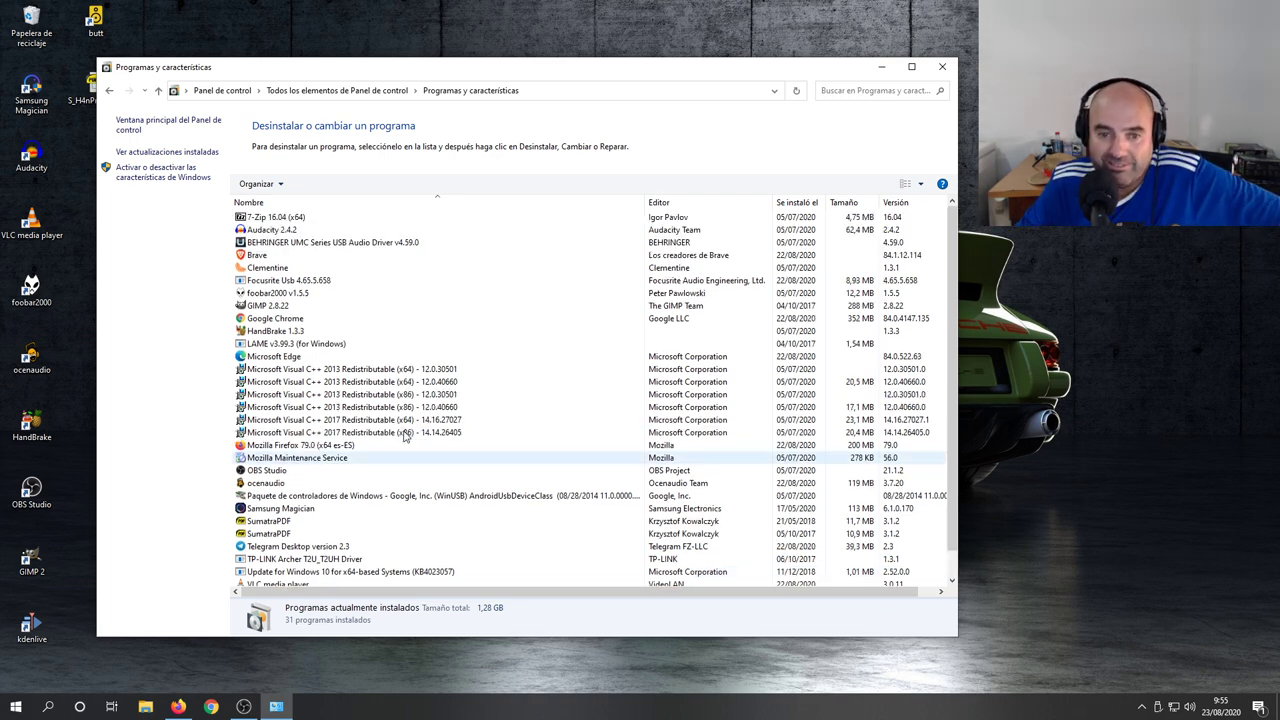
scroll(407, 428, "up", 1)
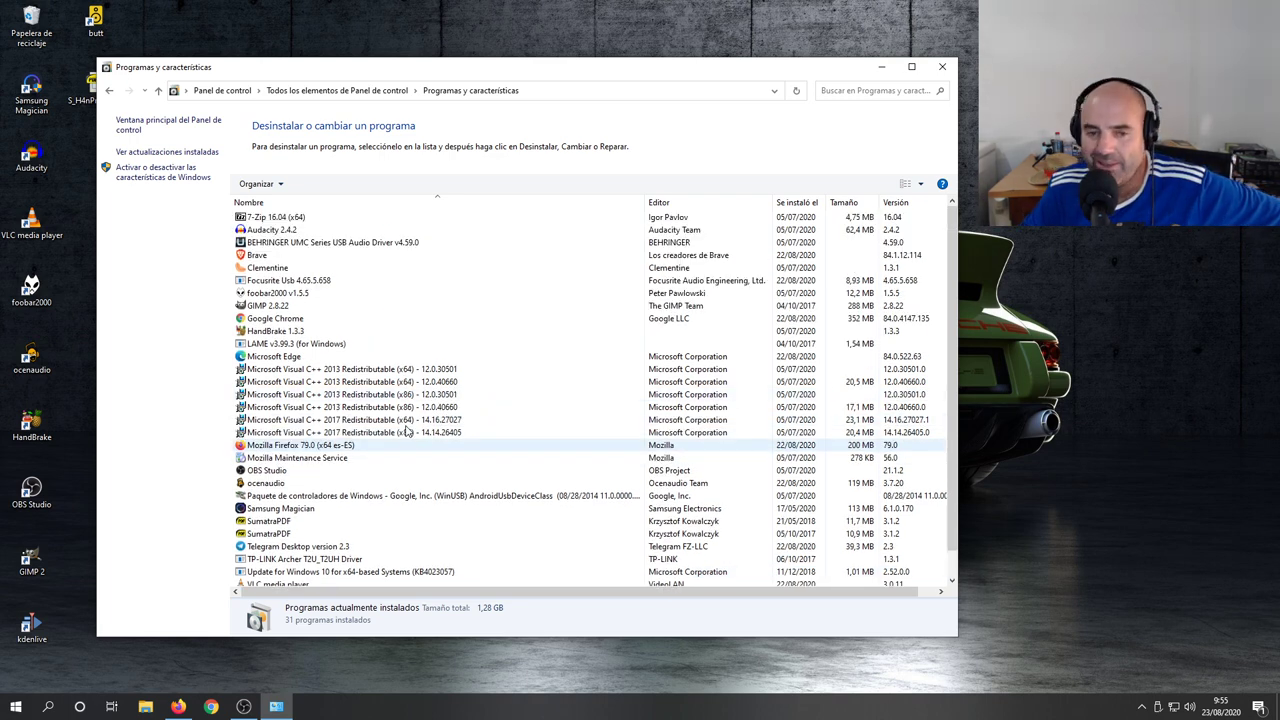
left_click(942, 66)
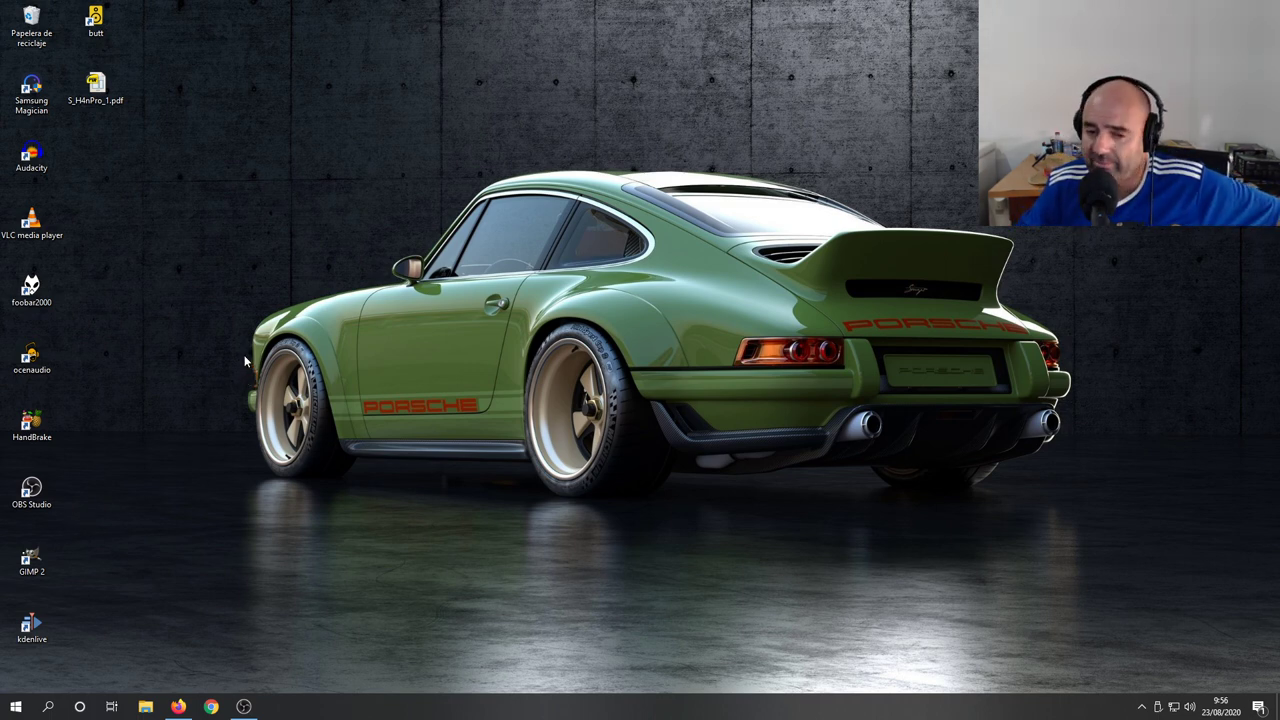
Open Este equipo in a file window, shift it across the desktop, and return to the empty desktop.
key("super+e")
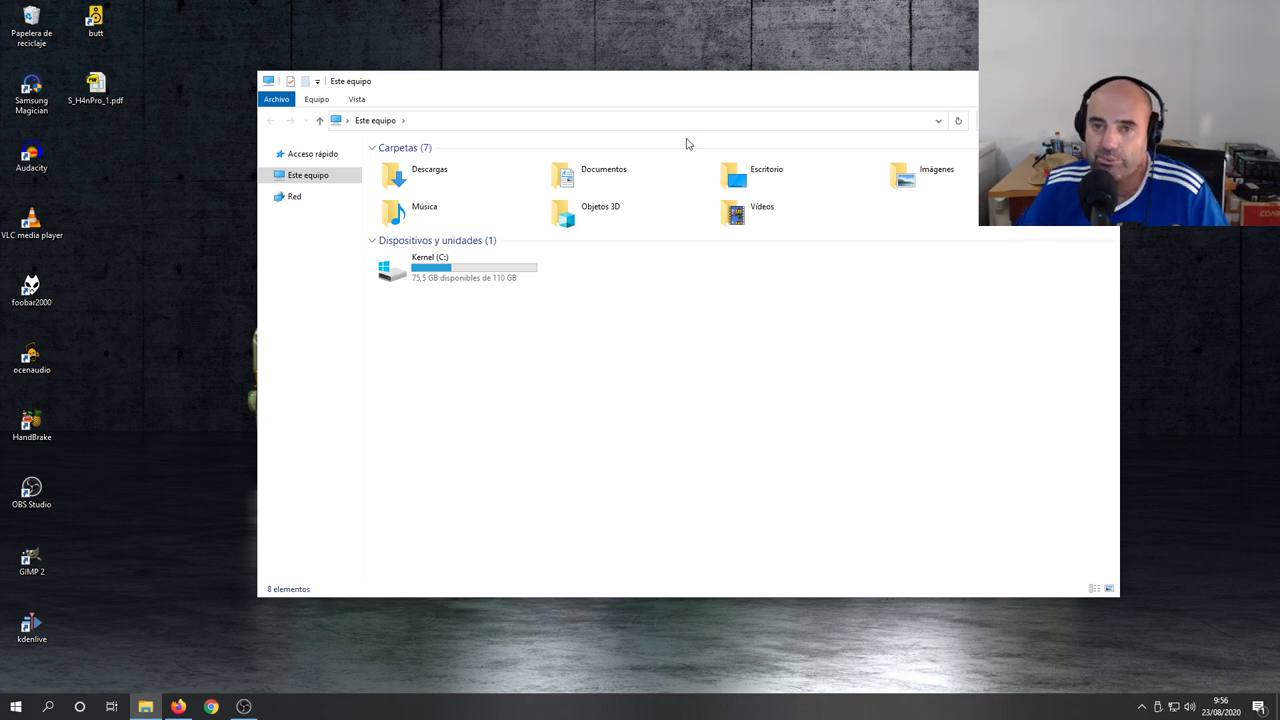
left_click_drag(715, 86, 639, 107)
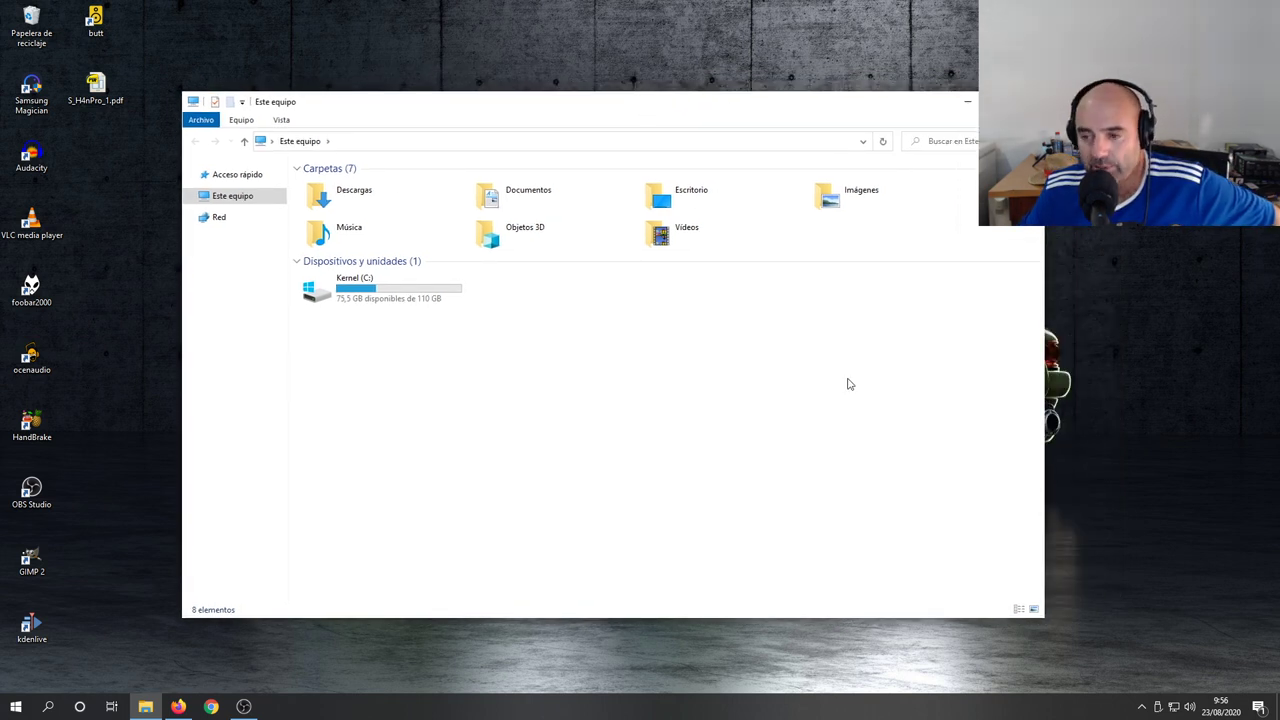
key("super+d")
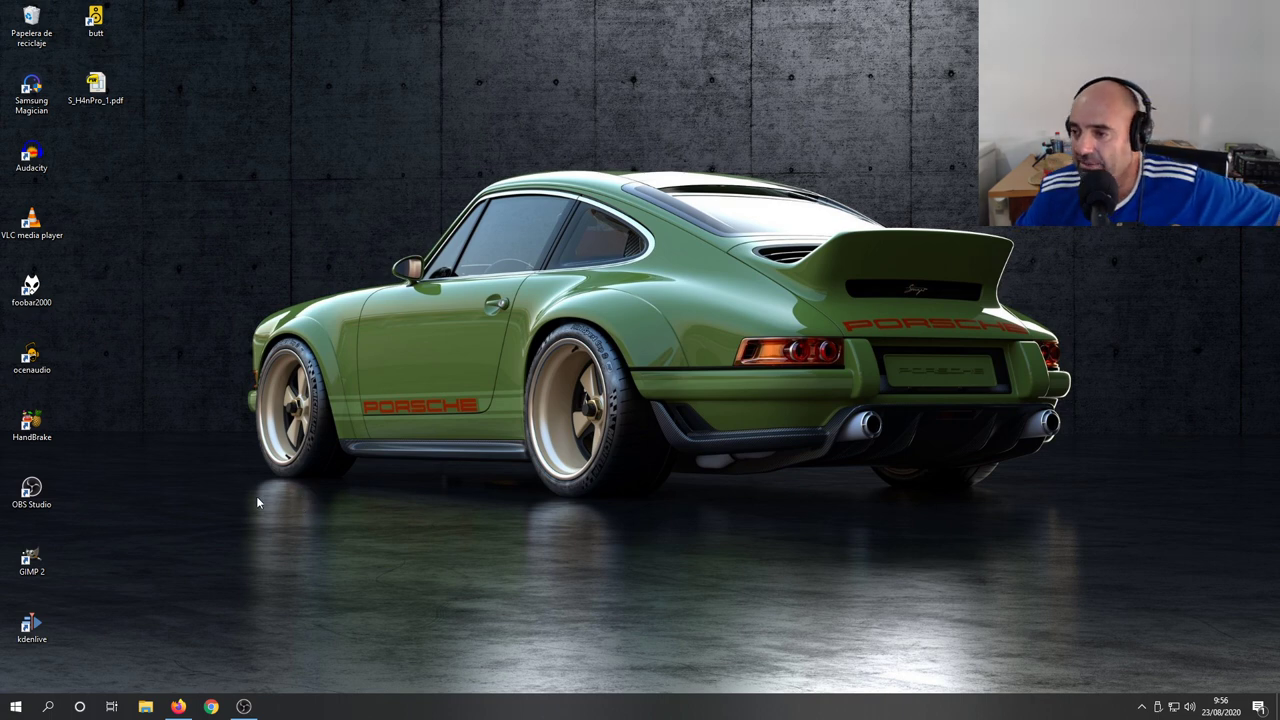
Open the Configuración de Windows window and reposition it on the desktop.
left_click(16, 706)
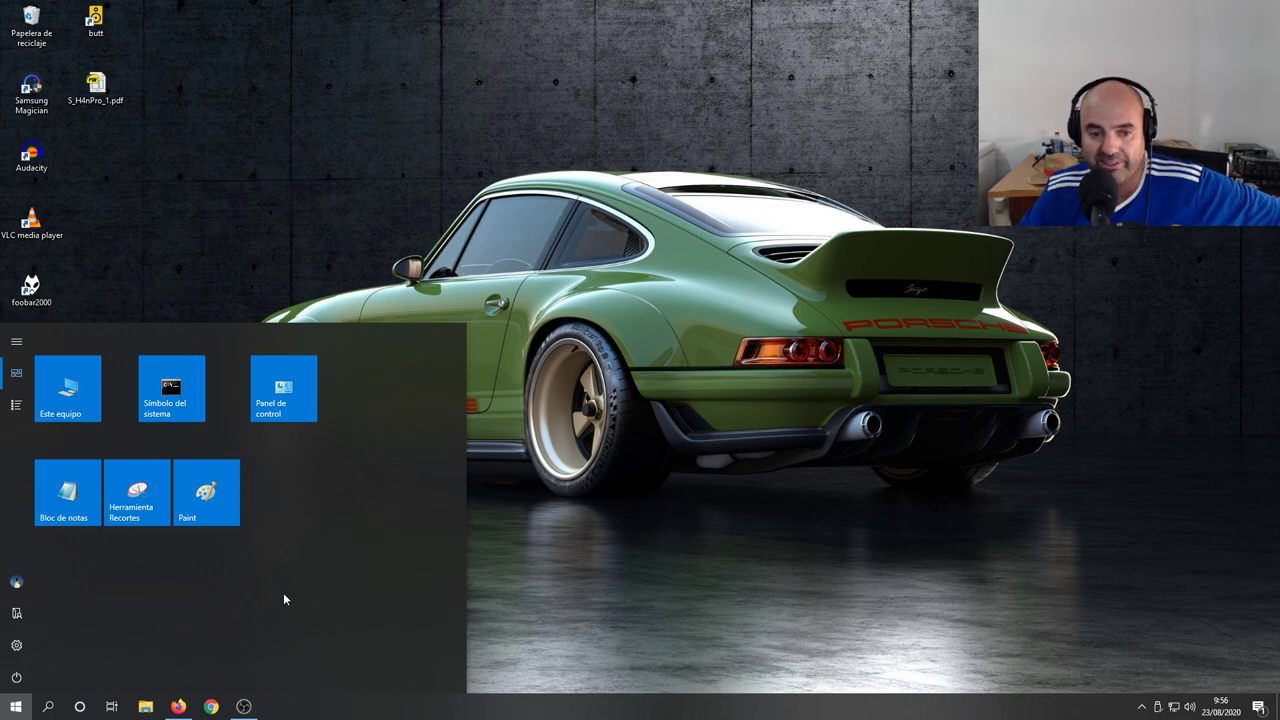
left_click(17, 645)
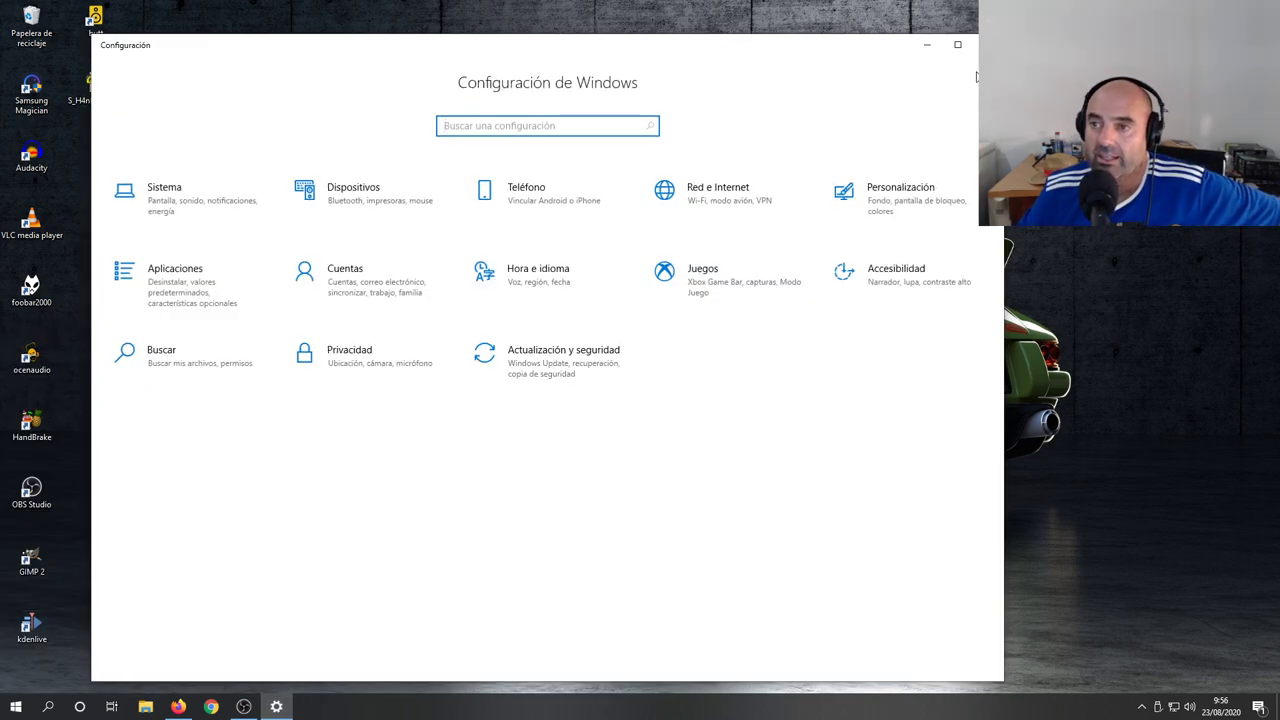
left_click_drag(749, 45, 814, 89)
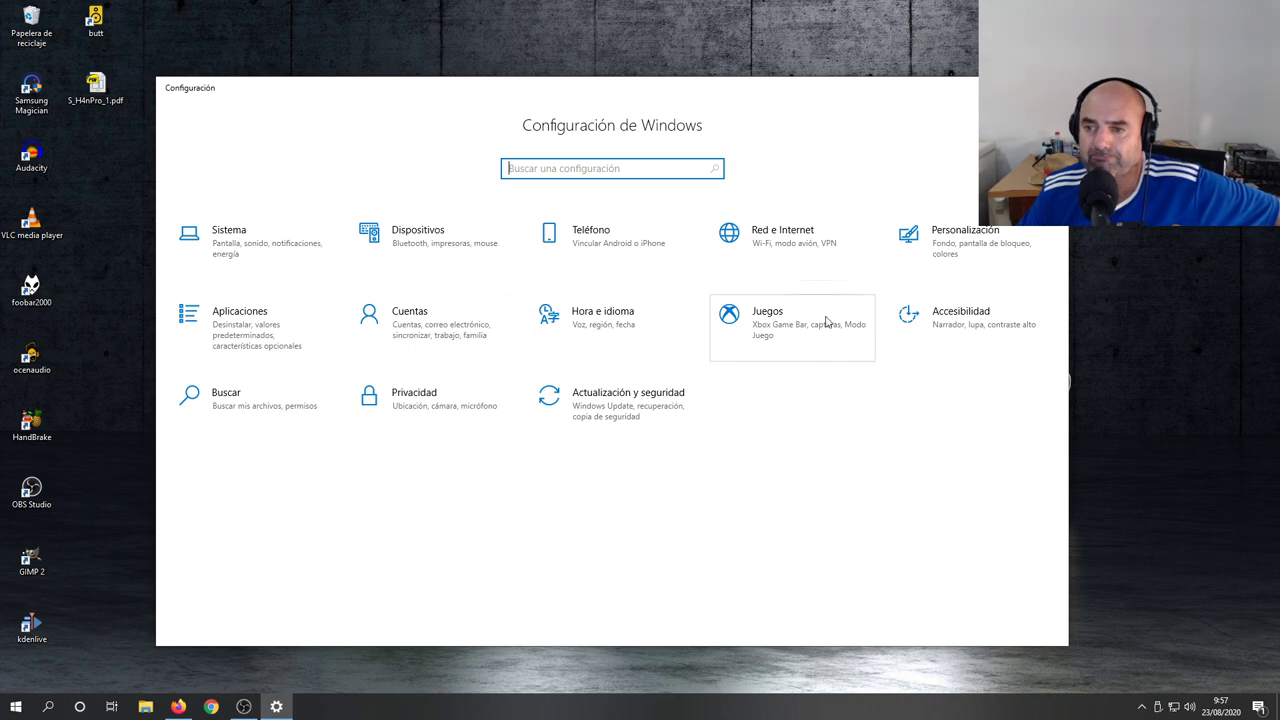
Examine the Cámara permissions under Privacidad, covering both Microsoft Store apps and desktop applications.
left_click(420, 410)
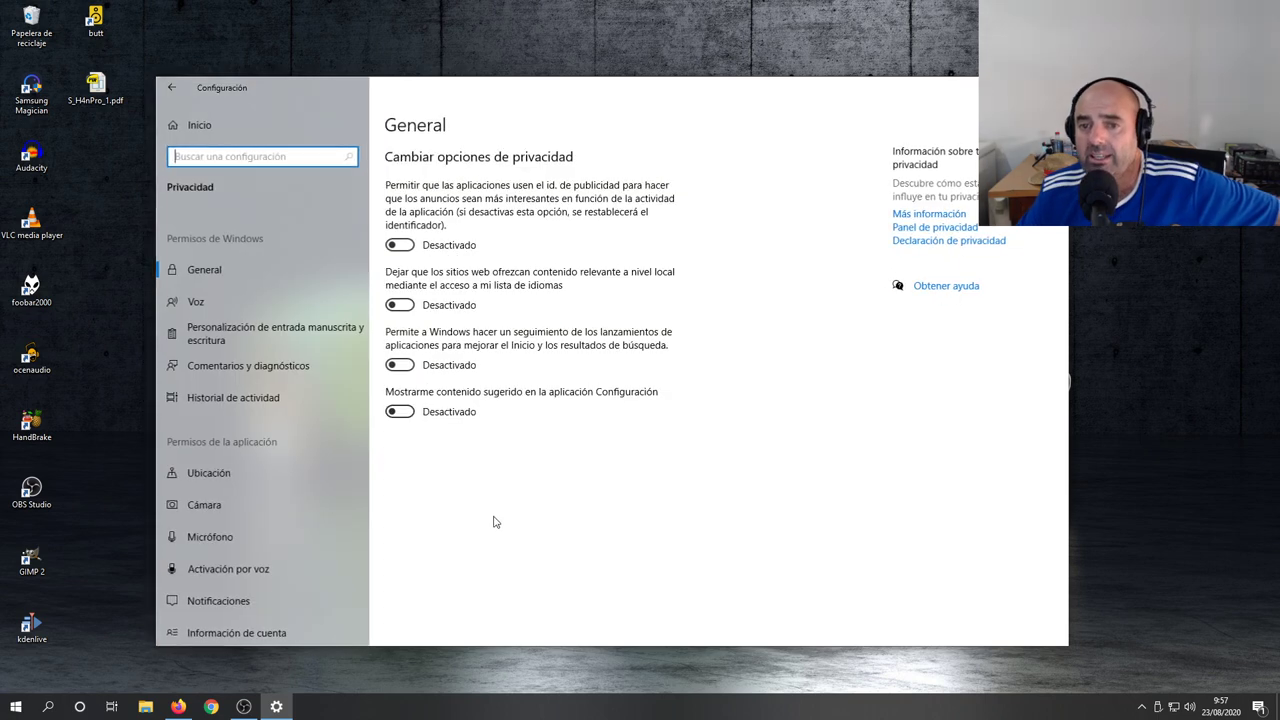
left_click(236, 506)
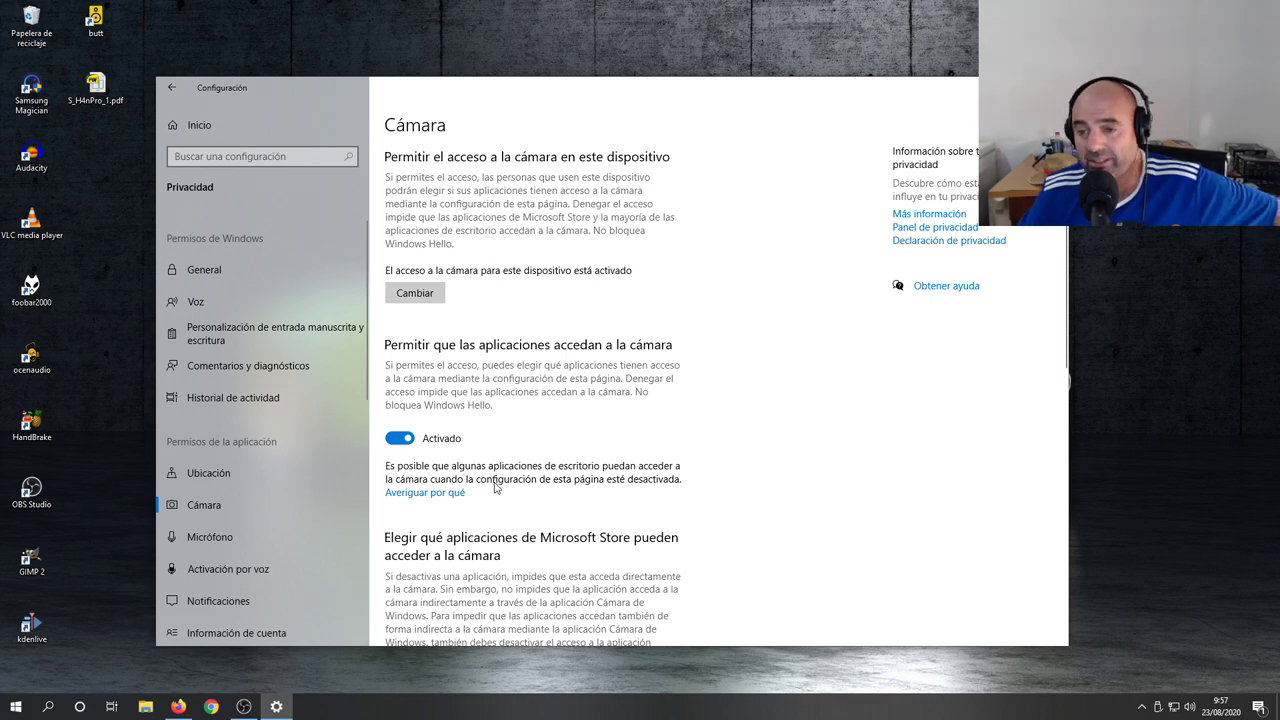
scroll(690, 430, "down", 8)
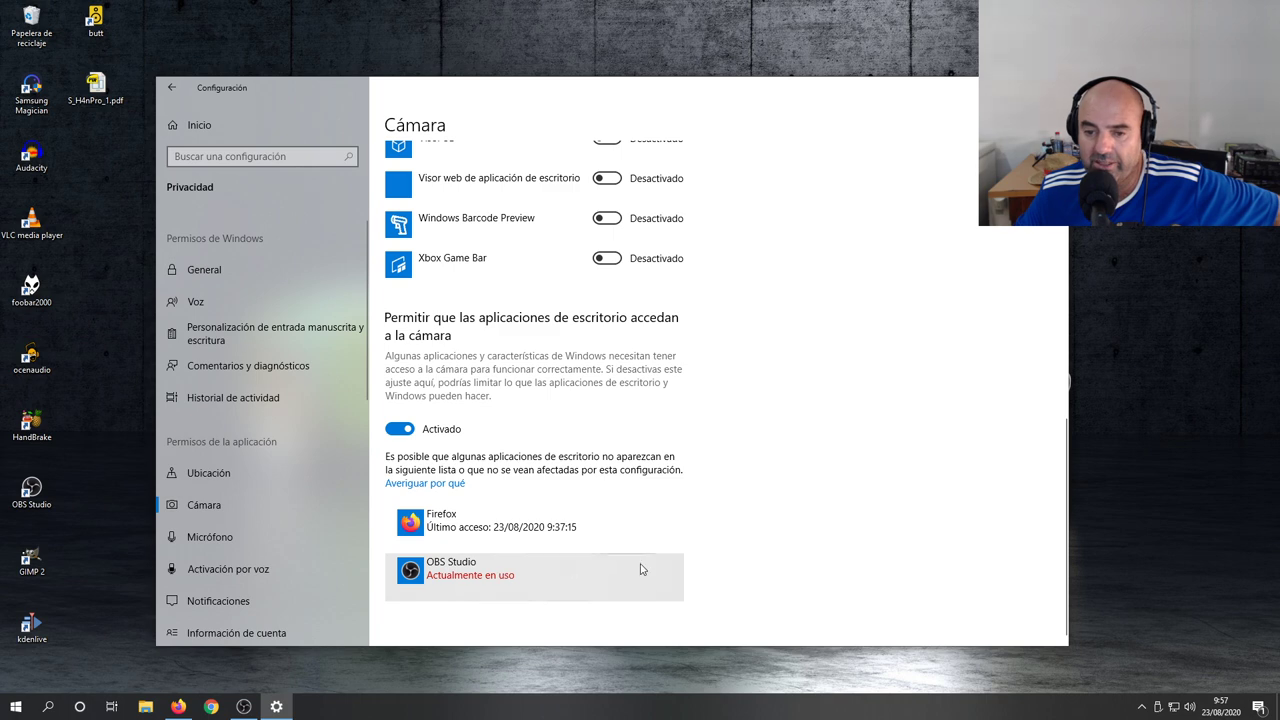
scroll(795, 523, "up", 4)
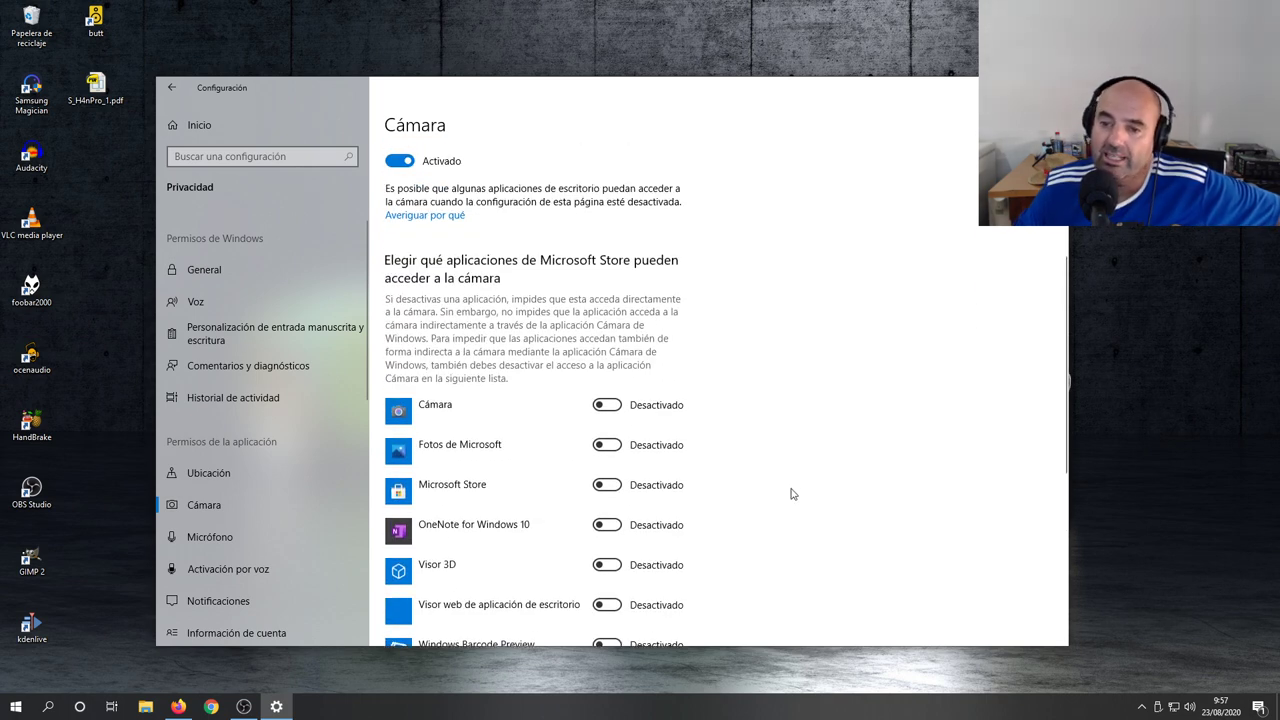
scroll(705, 375, "down", 2)
scroll(700, 370, "down", 1)
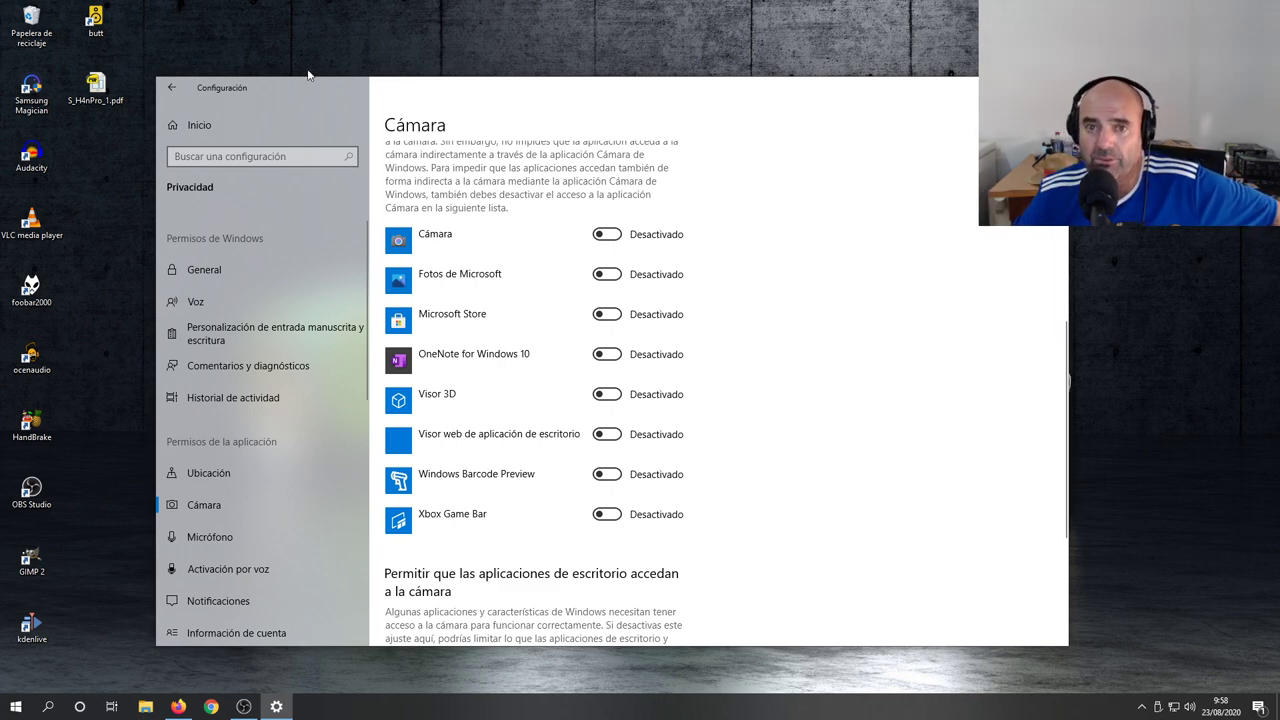
left_click_drag(305, 82, 403, 90)
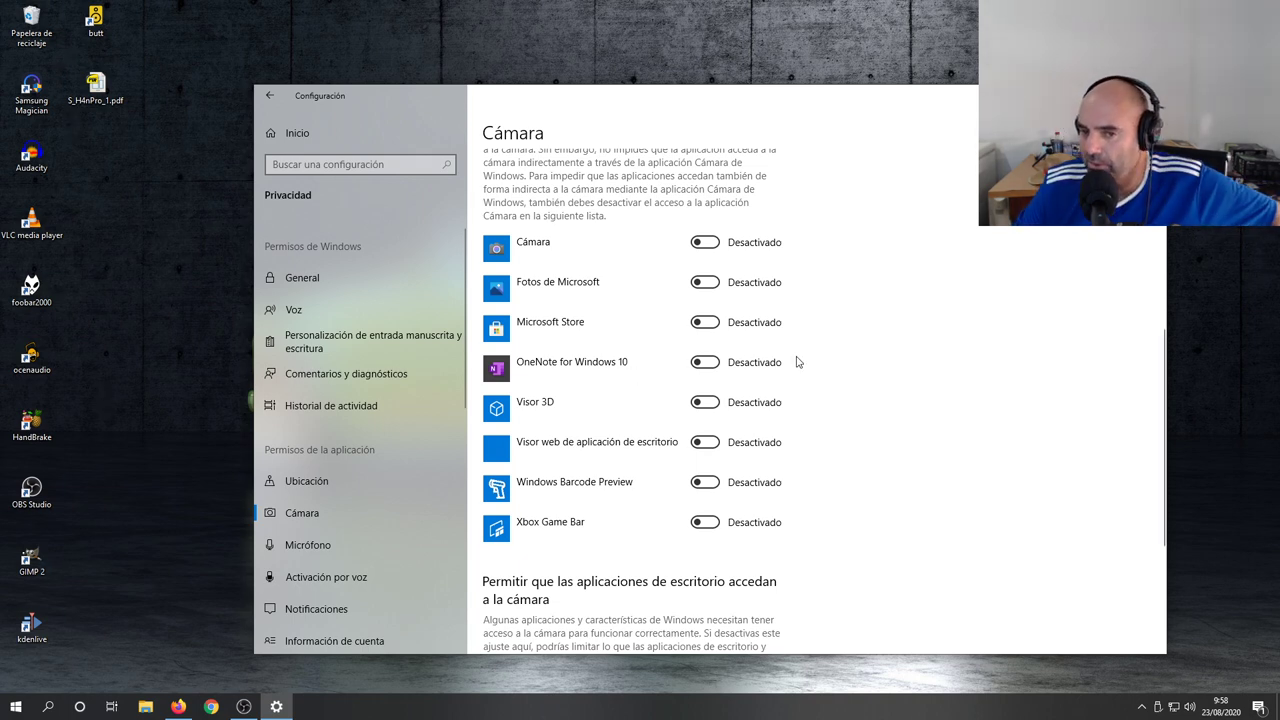
scroll(688, 276, "down", 3)
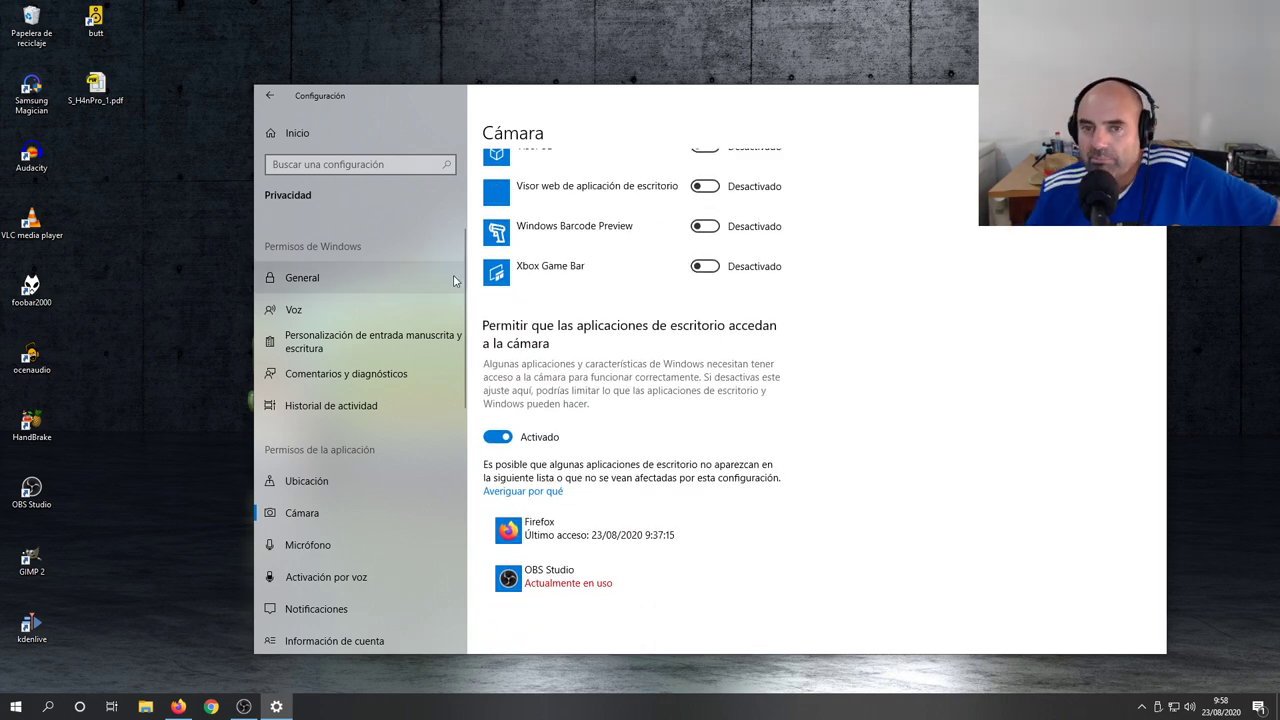
View the Pantalla settings under Sistema, return to the Configuración home page and close the window.
left_click(292, 136)
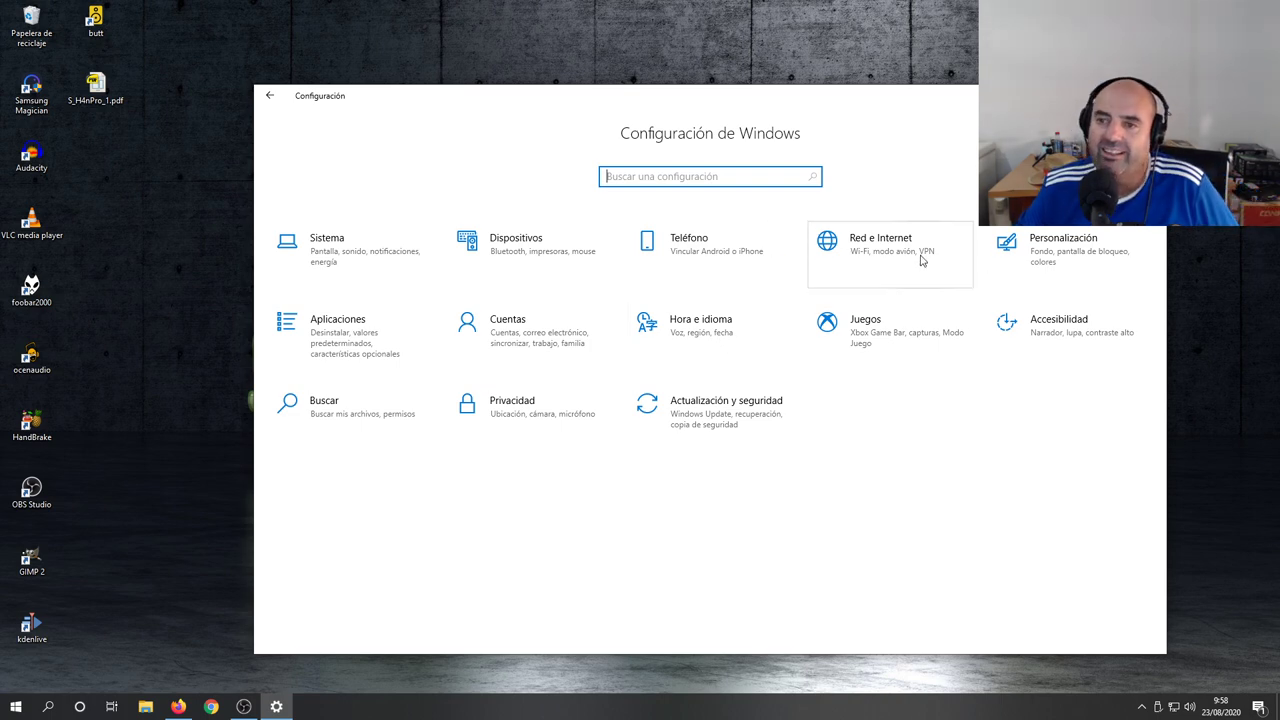
left_click(386, 258)
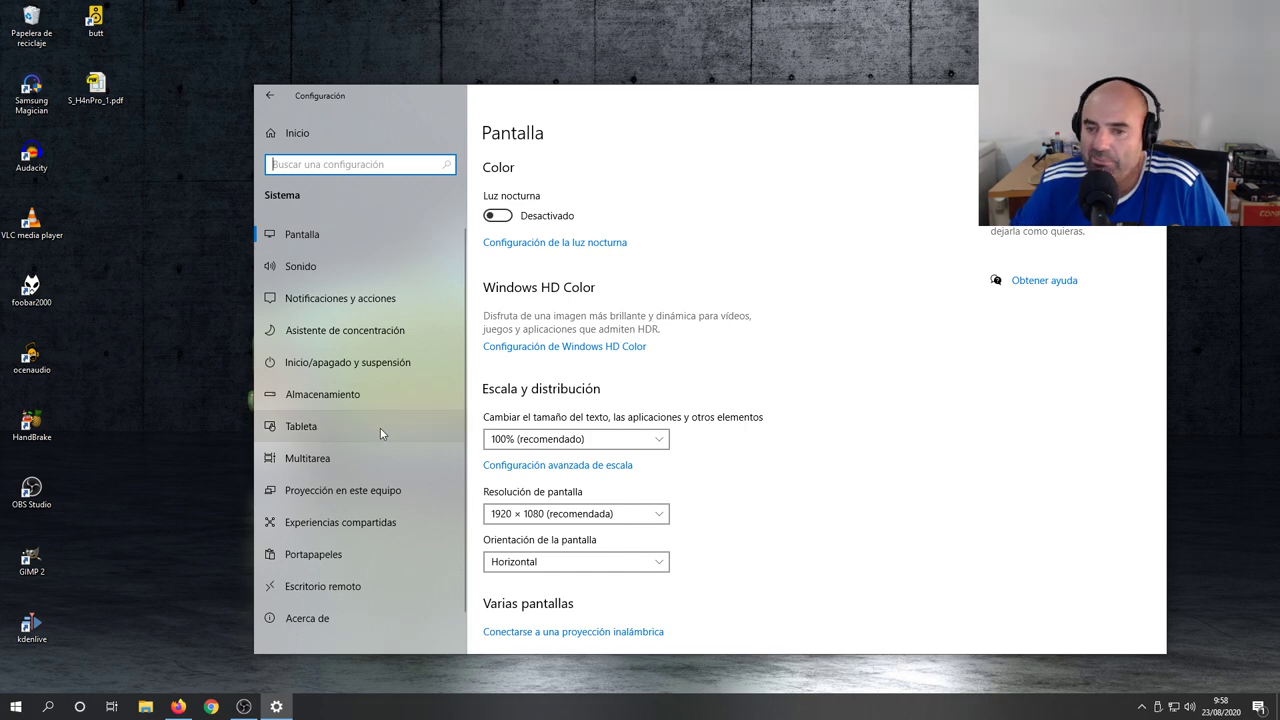
left_click(290, 134)
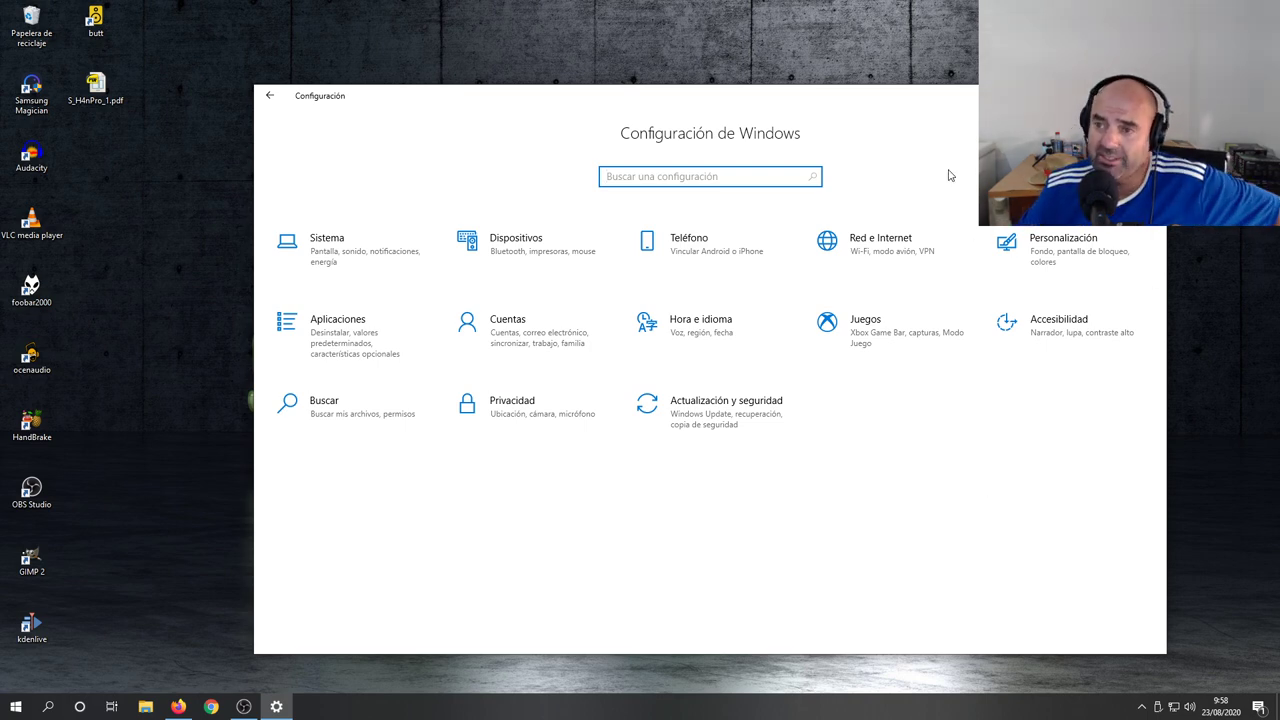
left_click_drag(957, 107, 833, 100)
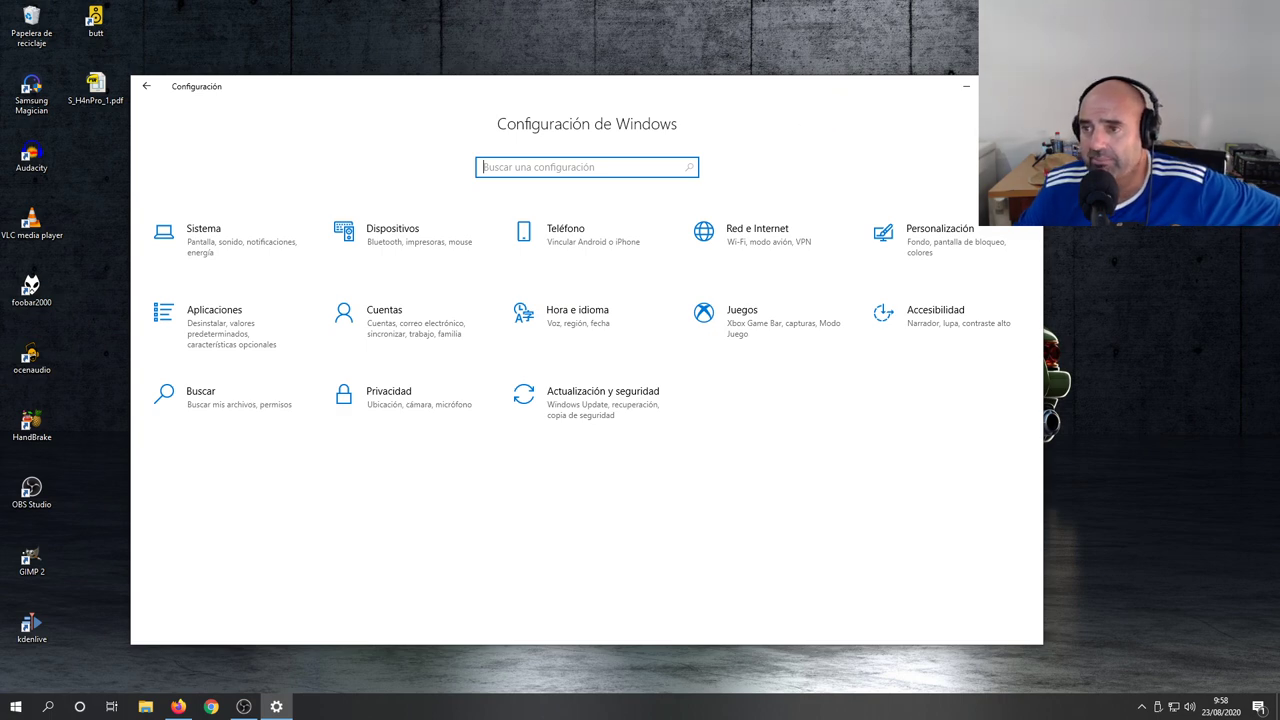
key("alt+F4")
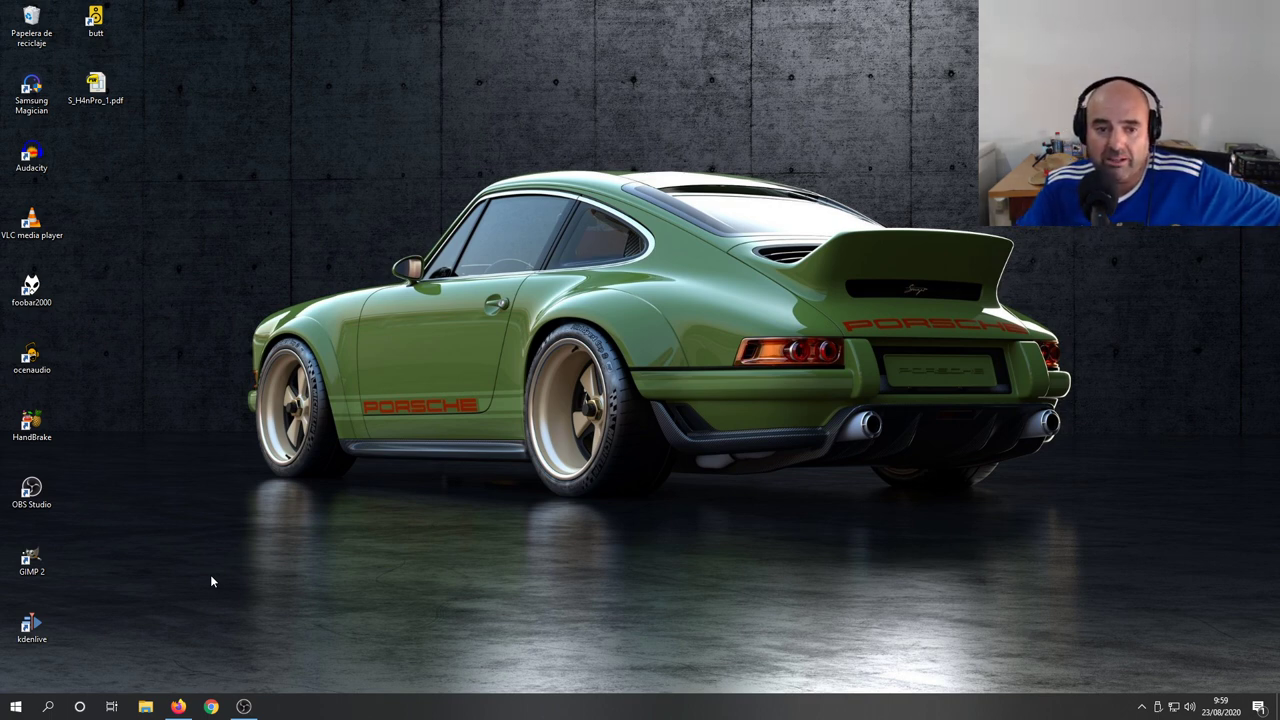
Briefly bring up the OBS Studio window and minimize it again.
left_click(243, 706)
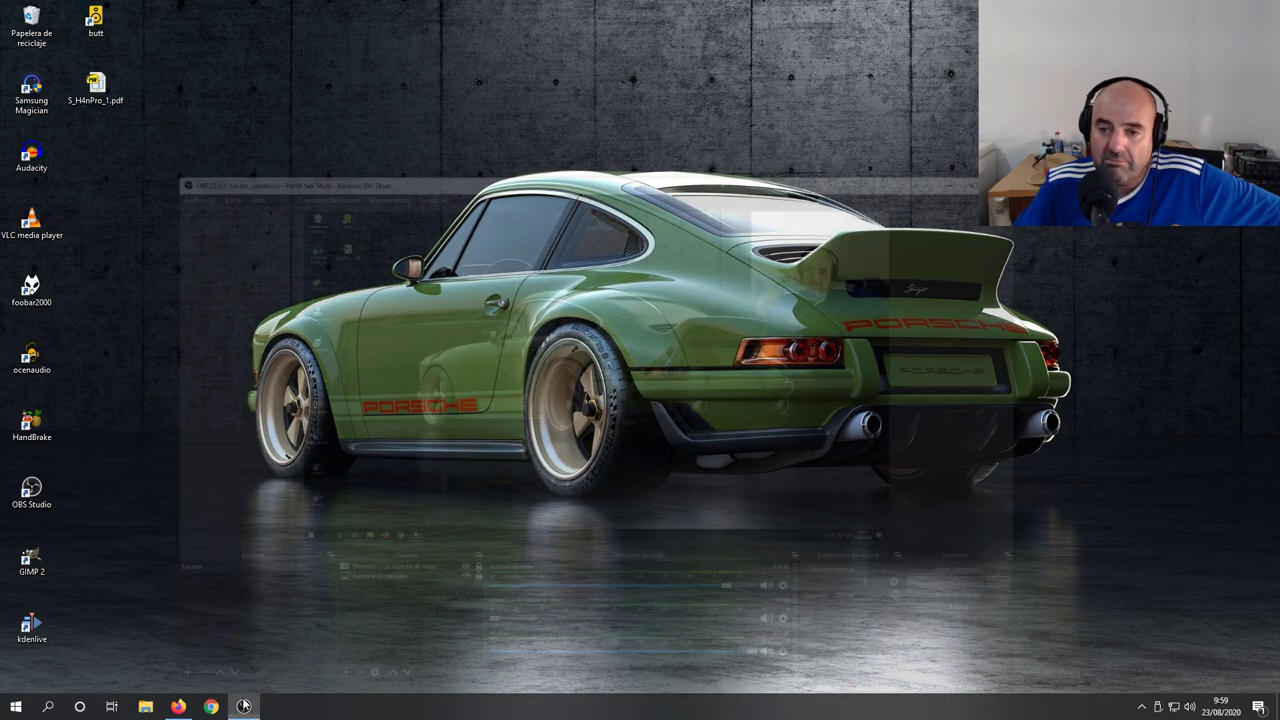
left_click(243, 706)
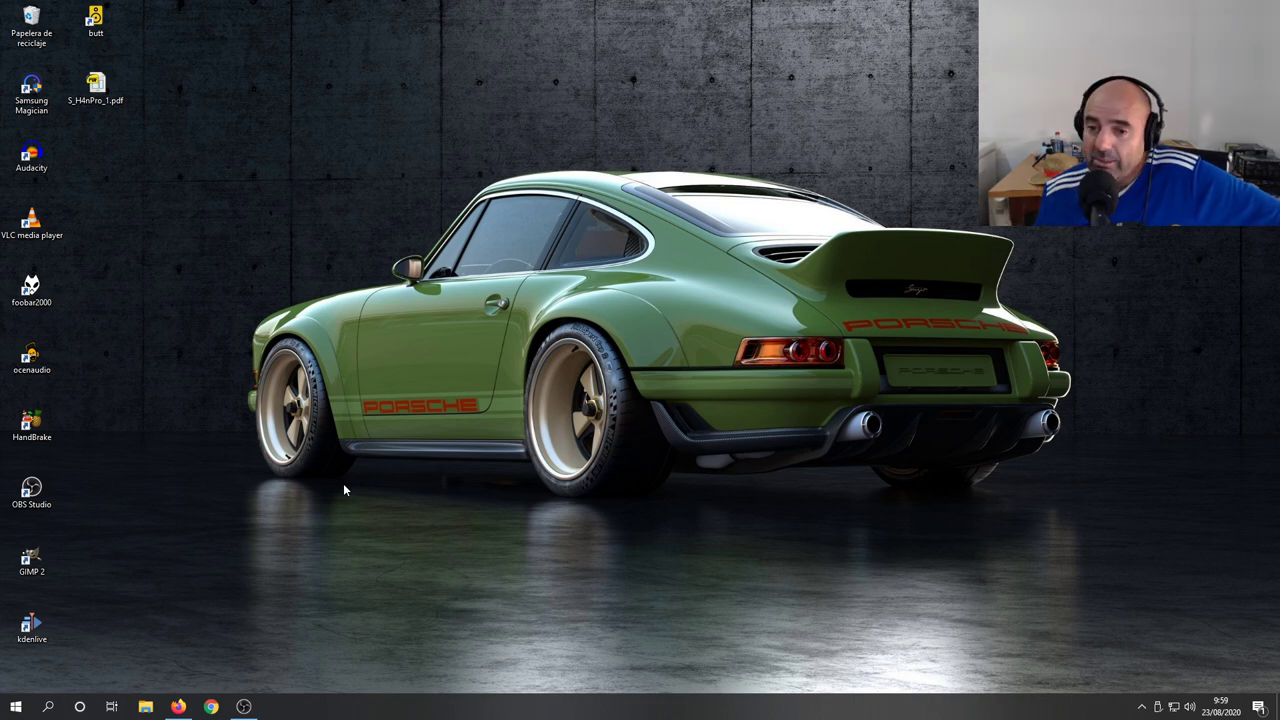
Switch to Firefox, show the YouTube video "Mi Cochinera Tecnológica" in its tab, and minimize the browser.
left_click(178, 706)
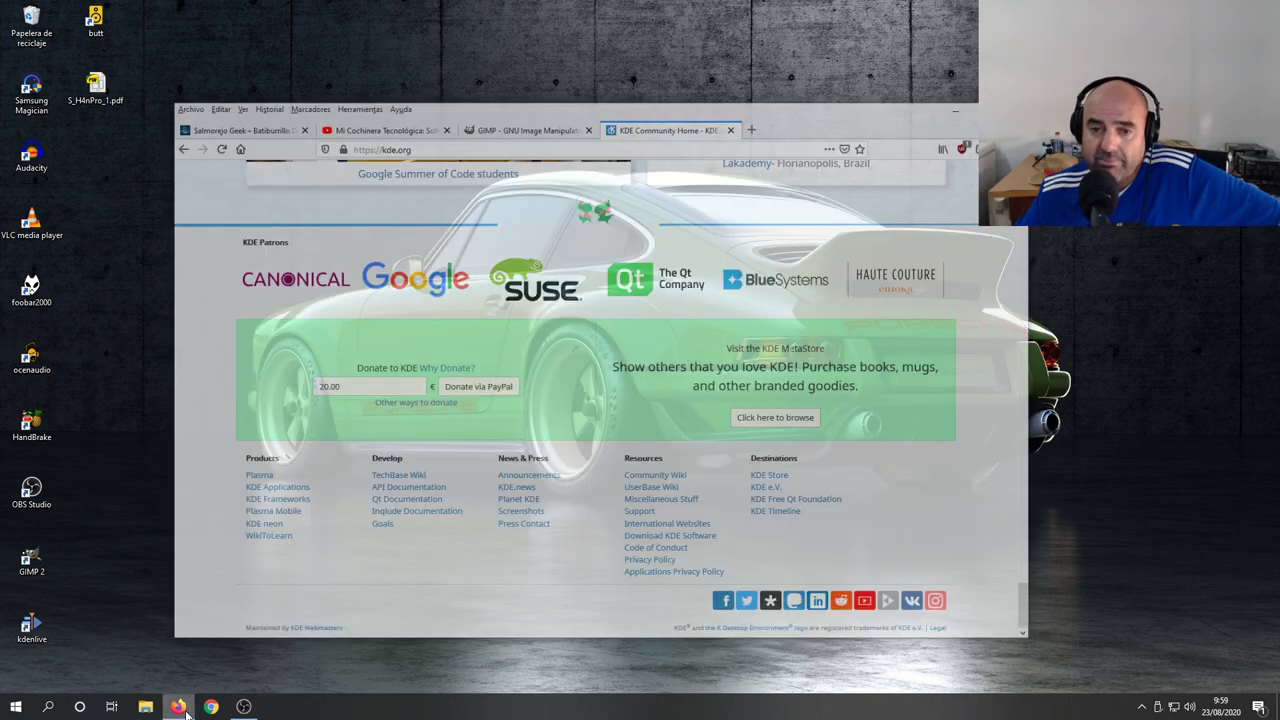
left_click(400, 91)
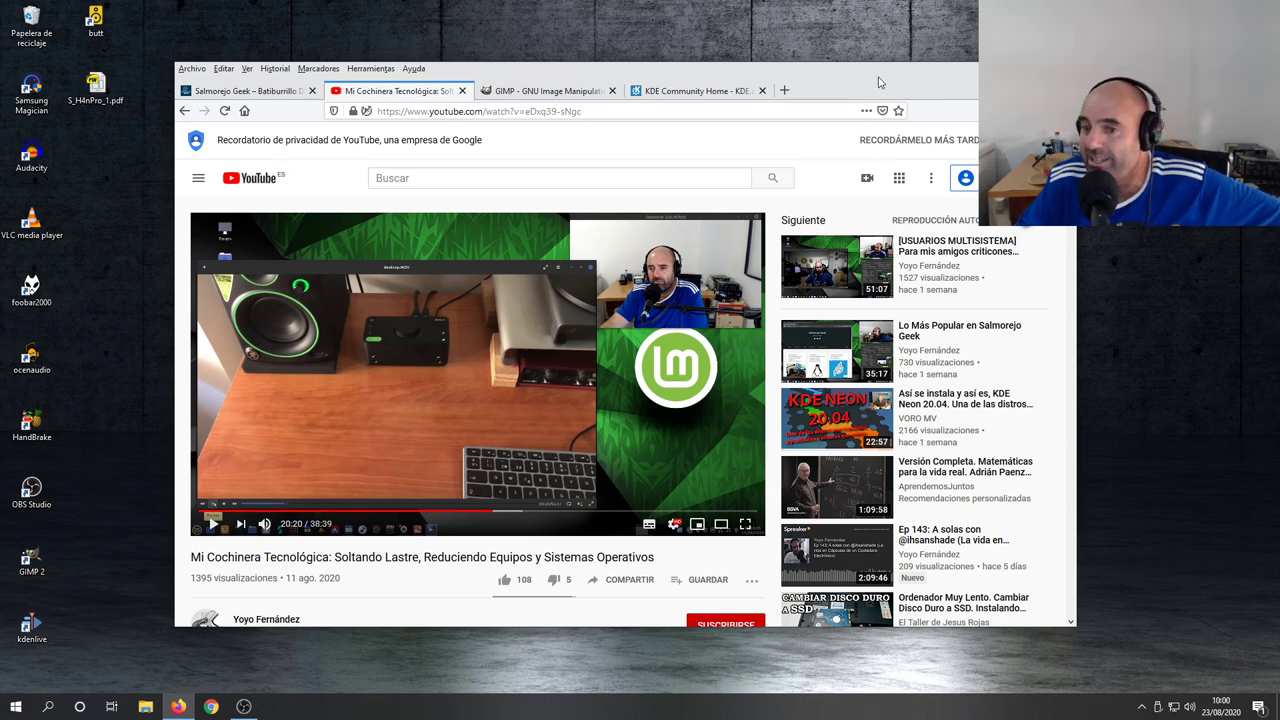
left_click_drag(880, 82, 828, 110)
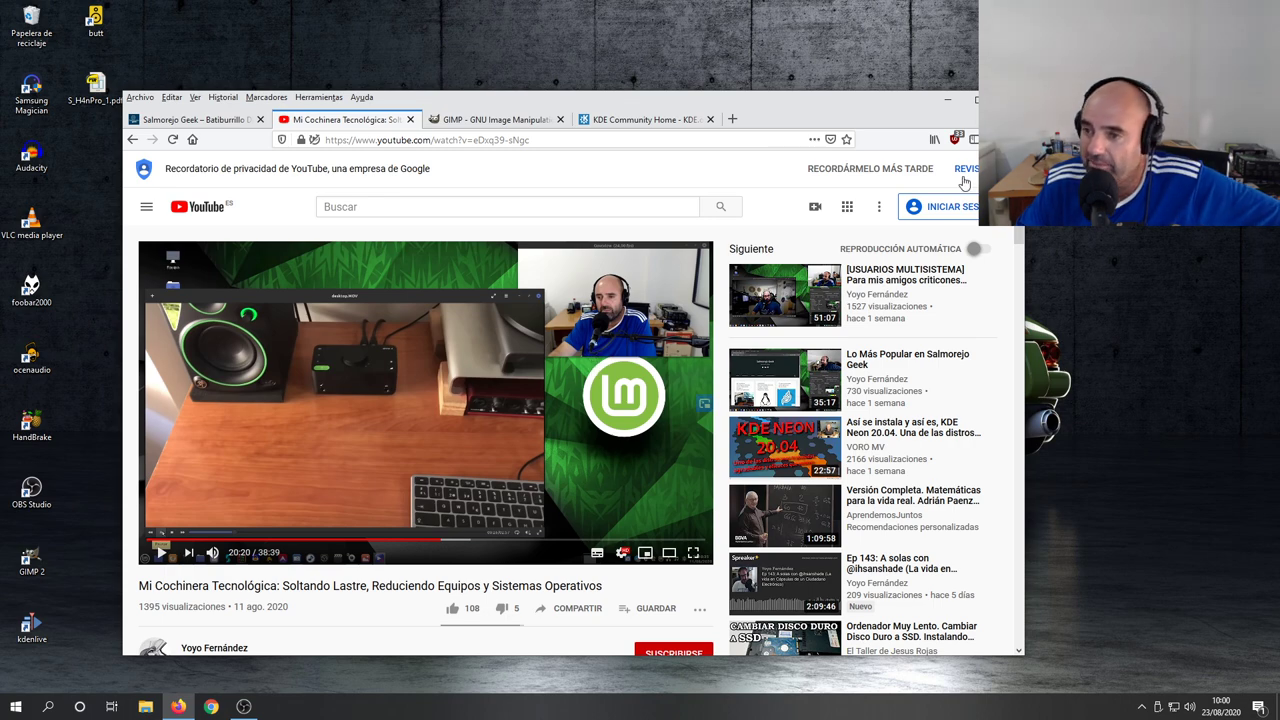
left_click(945, 102)
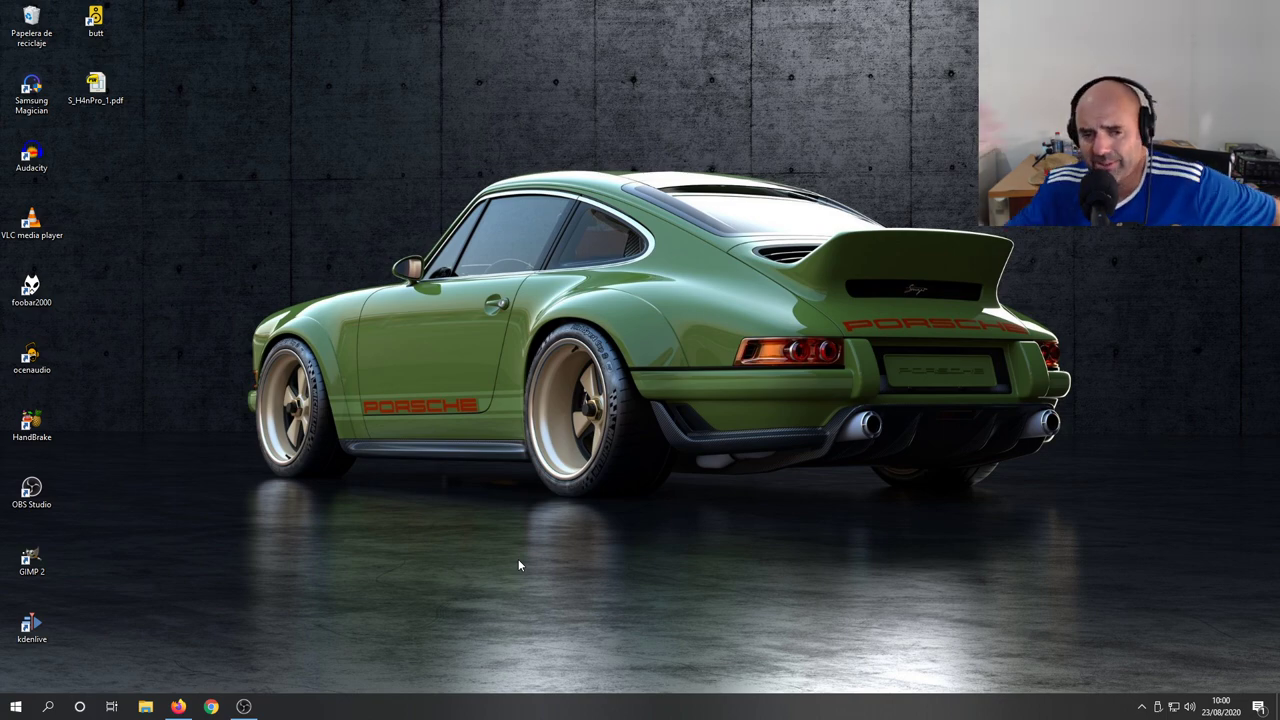
Switch to OBS Studio by restoring its main window with the recording controls.
left_click(243, 706)
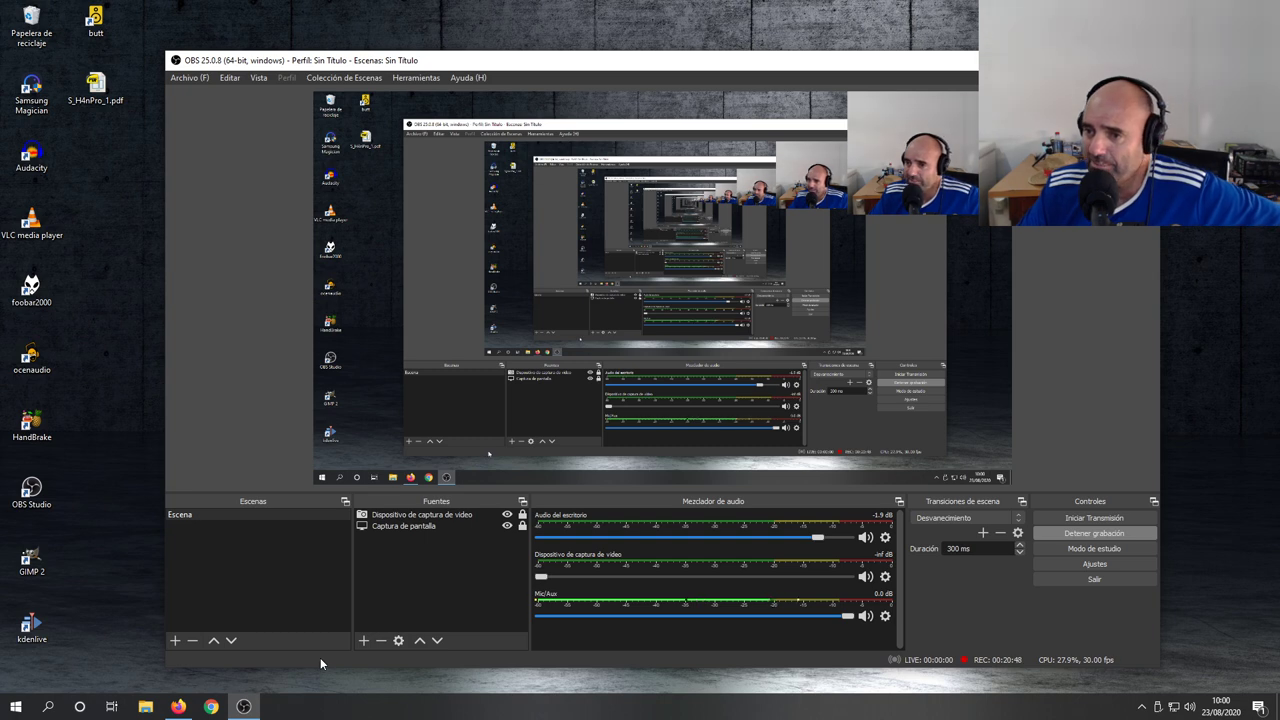